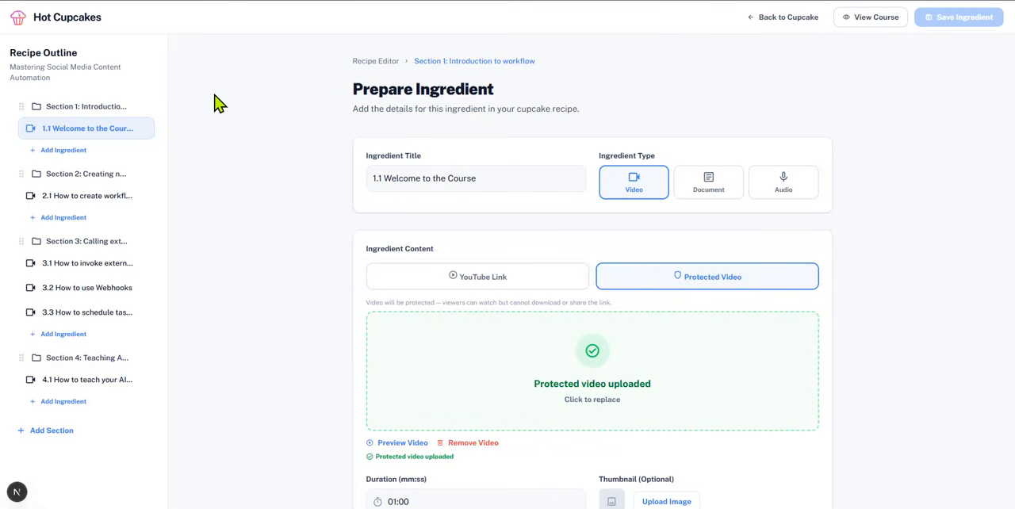
Look through the ingredient editor page of the lesson 1.1 Welcome to the Course, including its lower sections
scroll(425, 341, "down", 1)
scroll(424, 341, "down", 3)
scroll(425, 340, "up", 4)
scroll(583, 374, "down", 5)
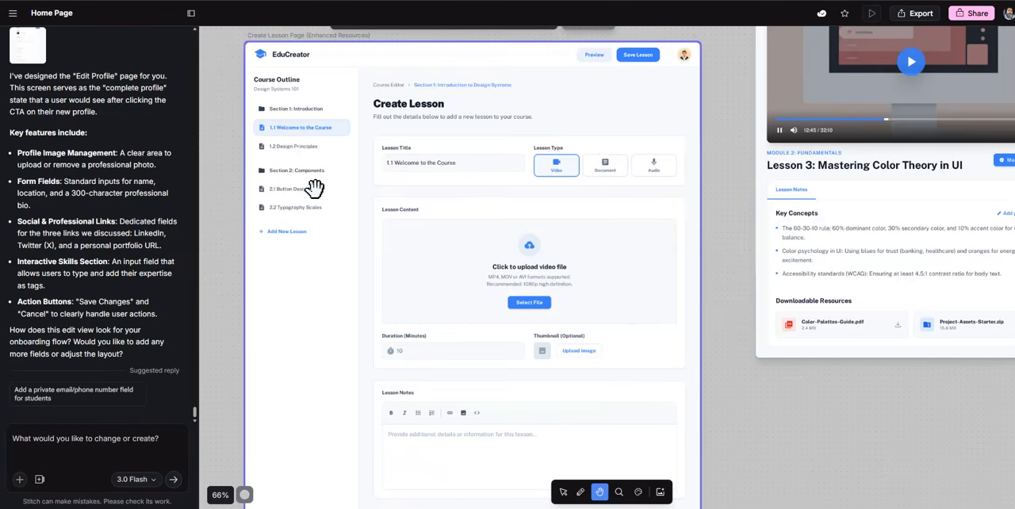
Switch to Stitch and survey all the designed screens of the project on the canvas
scroll(314, 188, "down", 10)
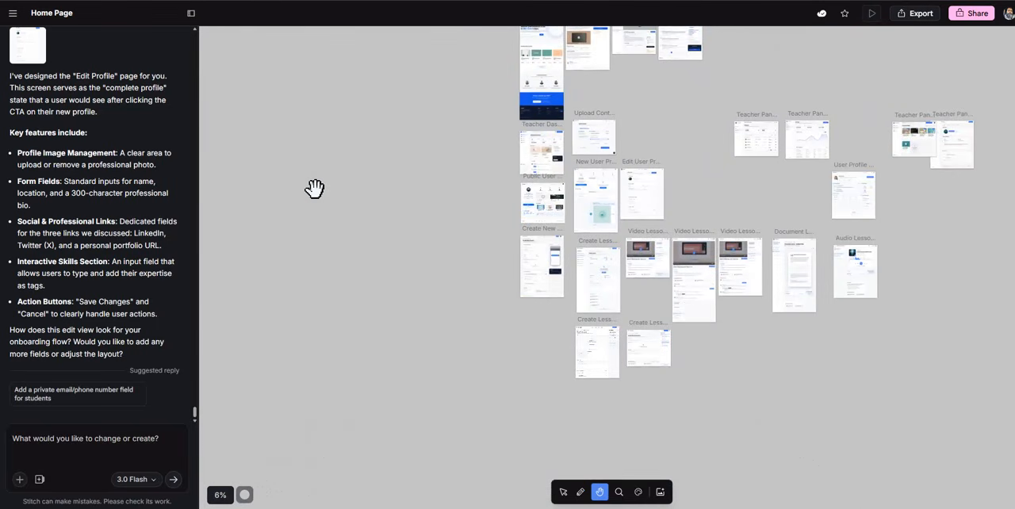
left_click_drag(379, 189, 285, 243)
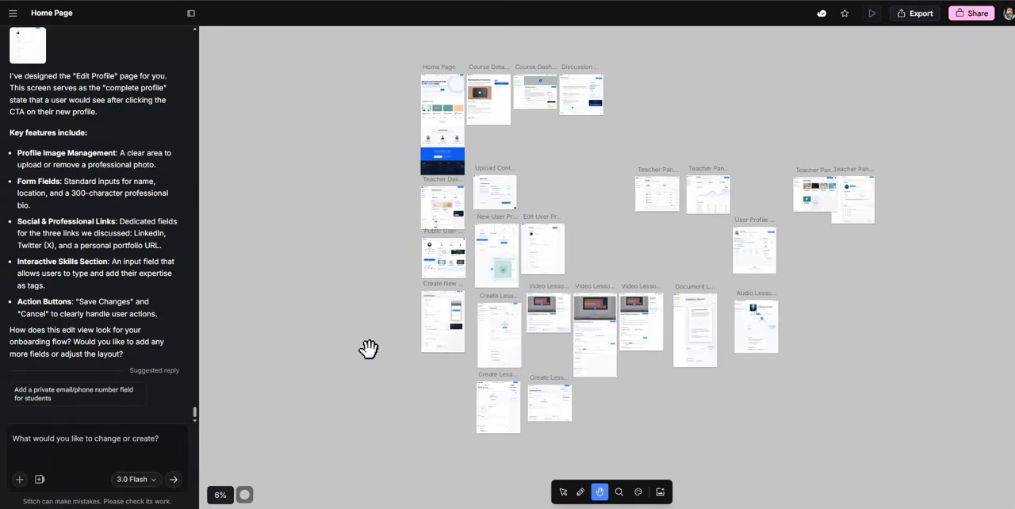
left_click(133, 446)
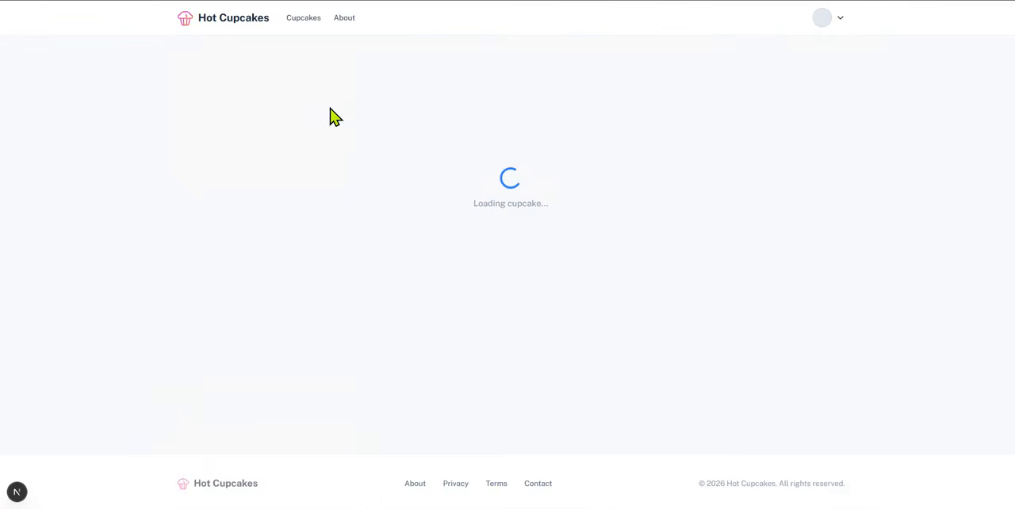
Switch to the Hot Cupcakes course page, view it, and open its lesson management editor to look through the ingredient form
scroll(285, 119, "down", 3)
scroll(301, 153, "up", 3)
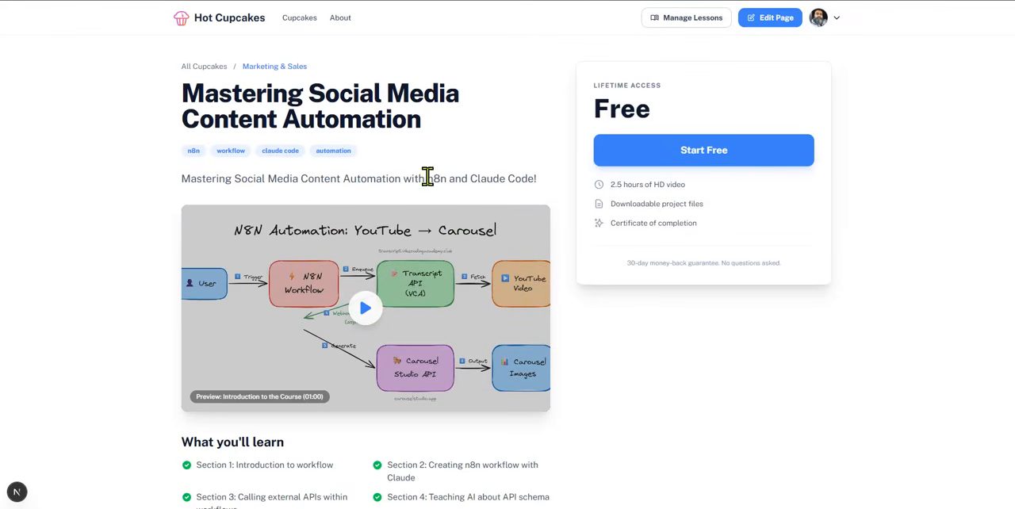
left_click(698, 28)
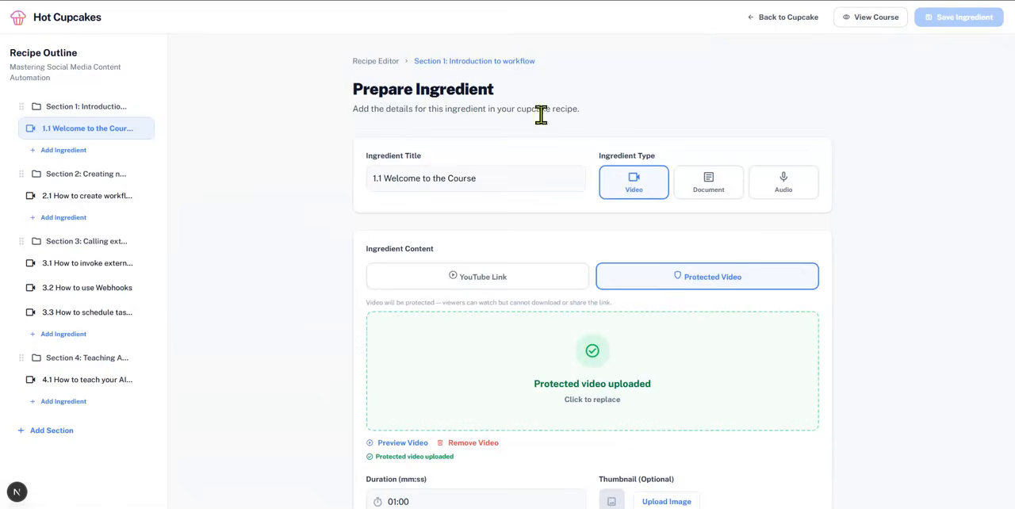
scroll(527, 150, "down", 4)
scroll(521, 155, "down", 2)
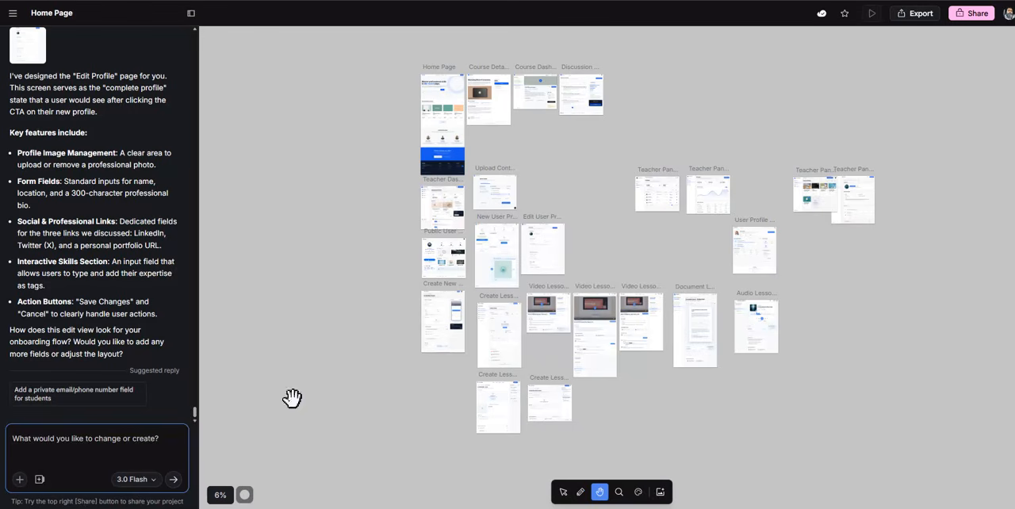
Switch to Stitch and examine the Create Lesson design down to its Downloadable Resources section, comparing it with the live ingredient editor
left_click(618, 491)
left_click(496, 354)
left_click(496, 354)
left_click(494, 354)
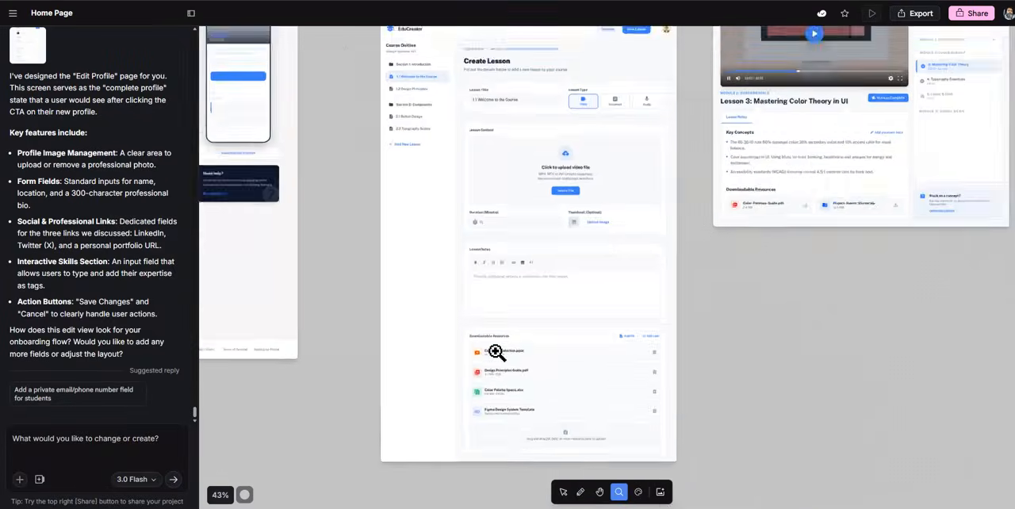
left_click(570, 342)
left_click(600, 496)
left_click_drag(577, 205, 549, 405)
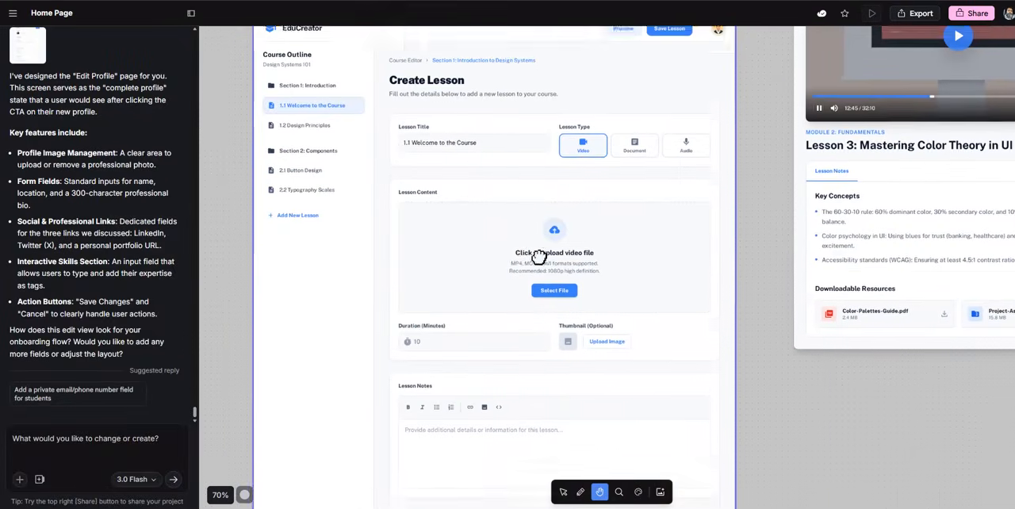
scroll(534, 253, "down", 5)
left_click_drag(533, 141, 575, 151)
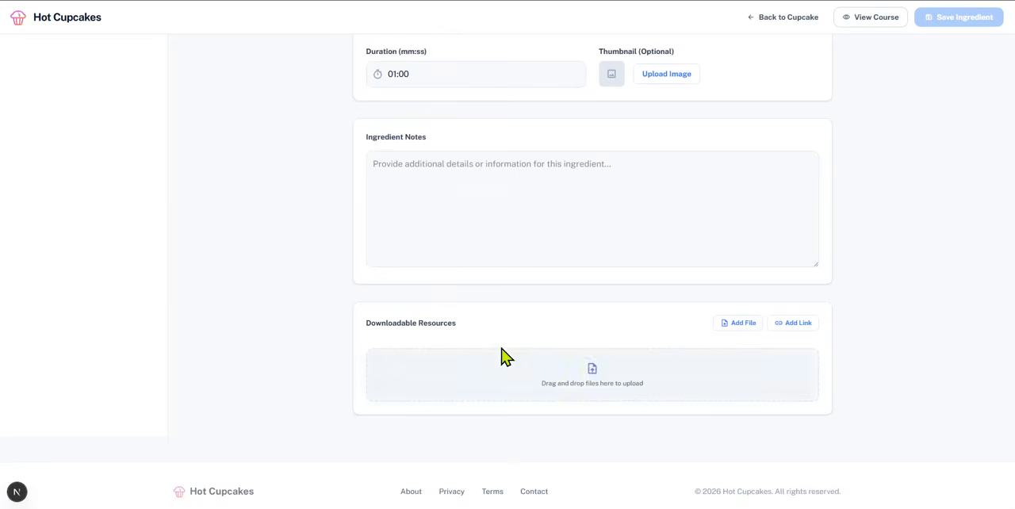
scroll(500, 356, "up", 6)
scroll(502, 356, "down", 6)
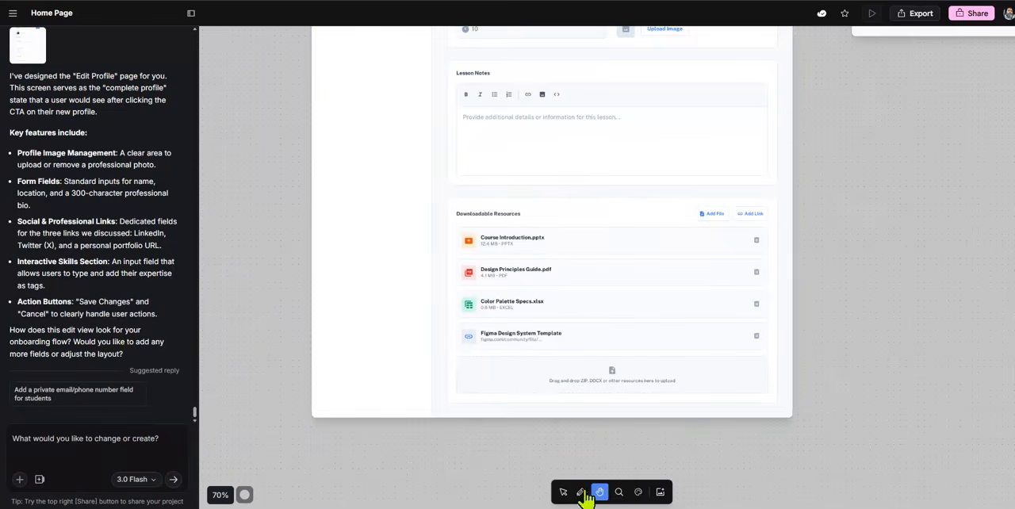
In Stitch, attach the Create Lesson screen with the downloadable resources as context for a new prompt
left_click(563, 492)
left_click(581, 290)
left_click(129, 438)
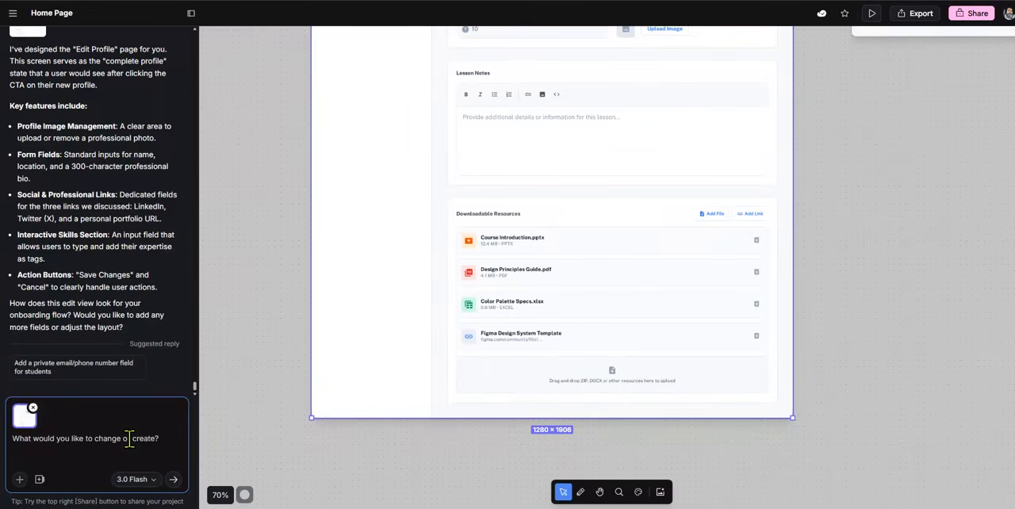
Write a prompt requesting a new screen with a grid view of documents teachers uploaded to downloadable resources across all courses, for managing their files
type("i need s ne dc")
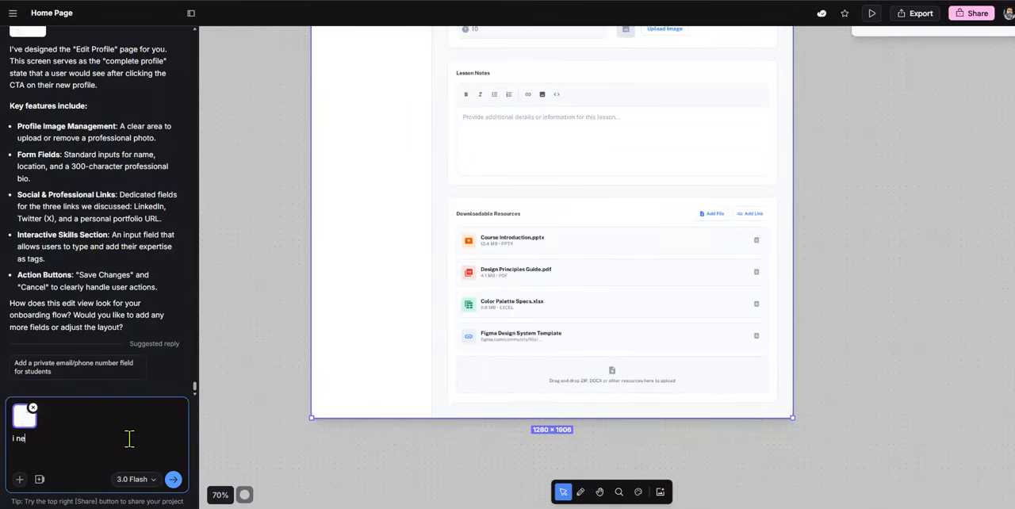
key("BackSpace")
key("BackSpace")
key("BackSpace")
key("BackSpace")
key("BackSpace")
key("BackSpace")
key("BackSpace")
type("a new screen tah shows the teacher")
left_click(91, 439)
type("ht ")
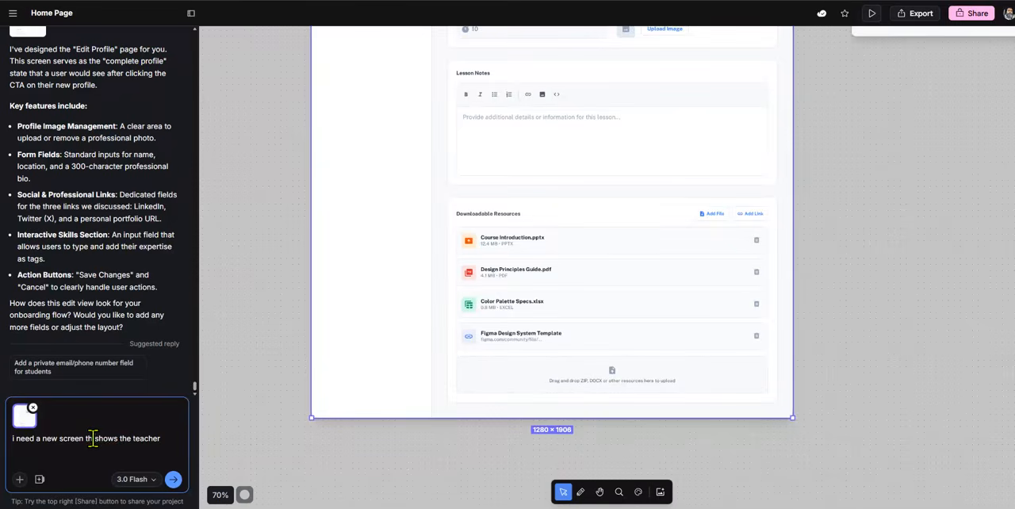
type("at")
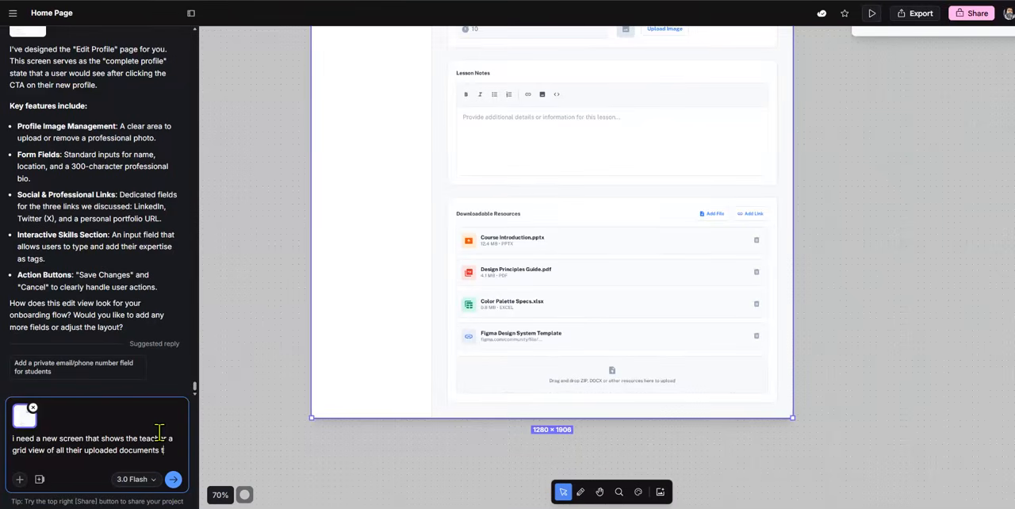
type("e teaher has uploadead to the downloada")
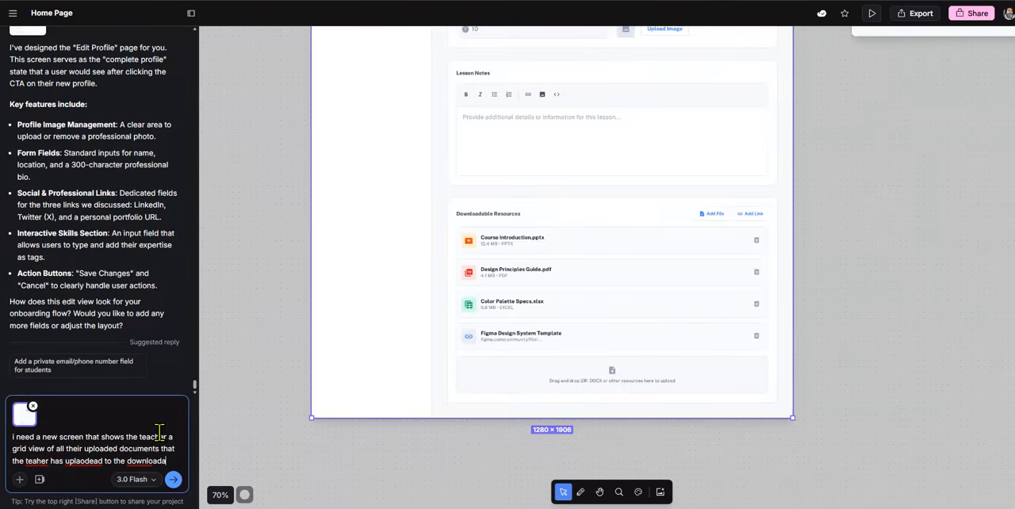
type("ble resources section cross all their c")
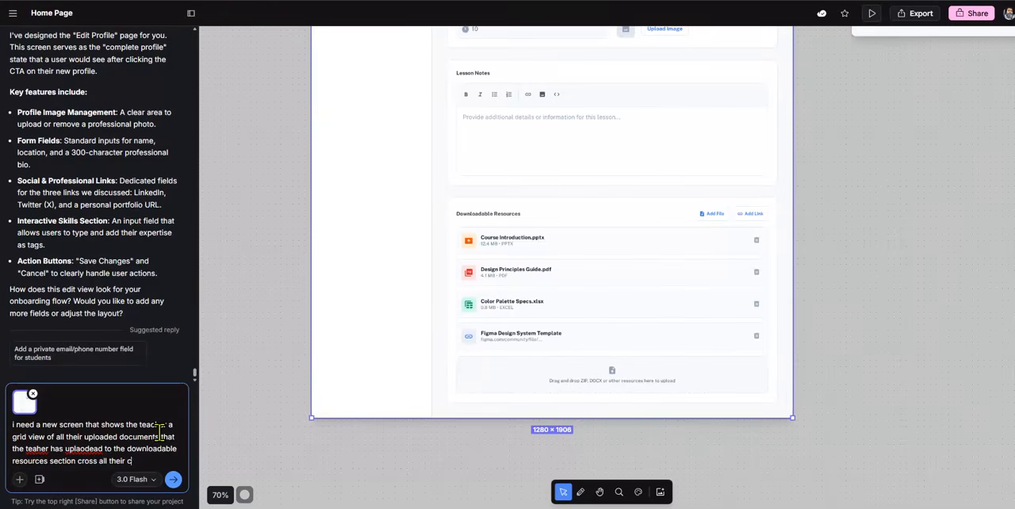
type("o the teacher can manage their uploaded files.")
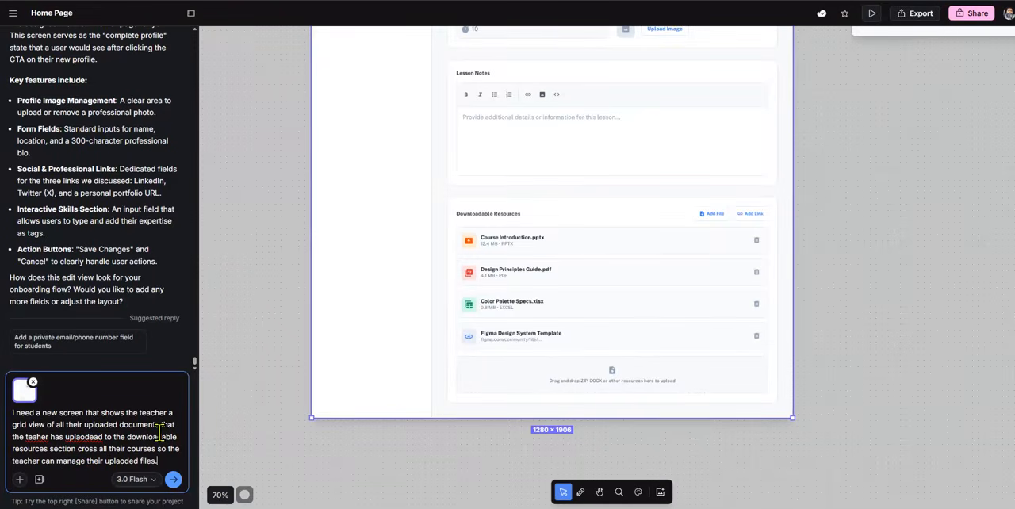
Correct the misspelled words in the prompt to "uploaded" and "teacher" and submit it for generation
right_click(83, 436)
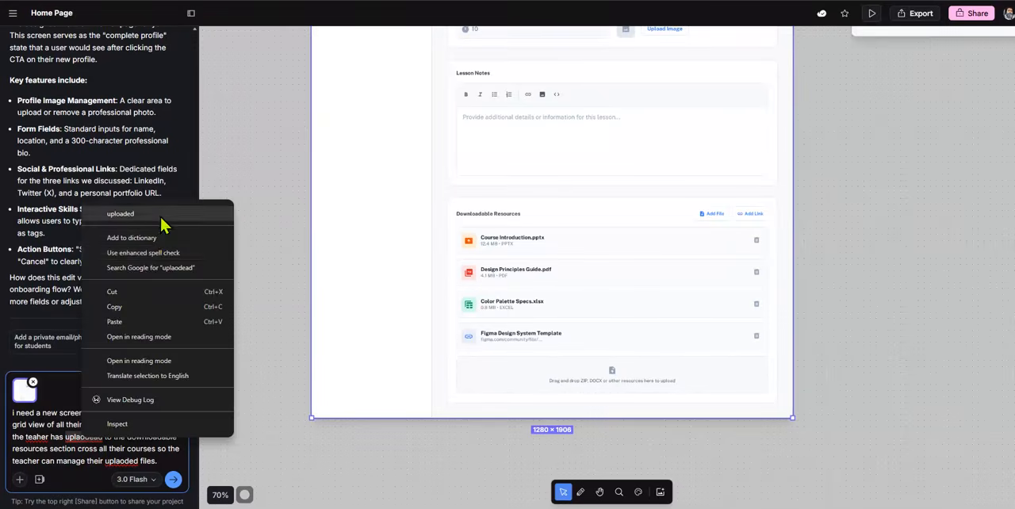
left_click(226, 218)
right_click(33, 437)
left_click(101, 204)
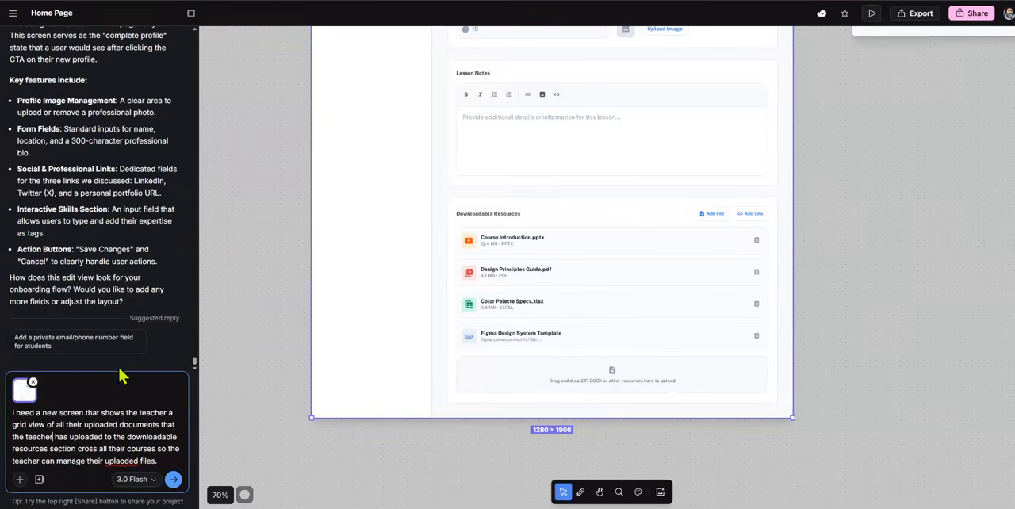
right_click(121, 463)
left_click(204, 236)
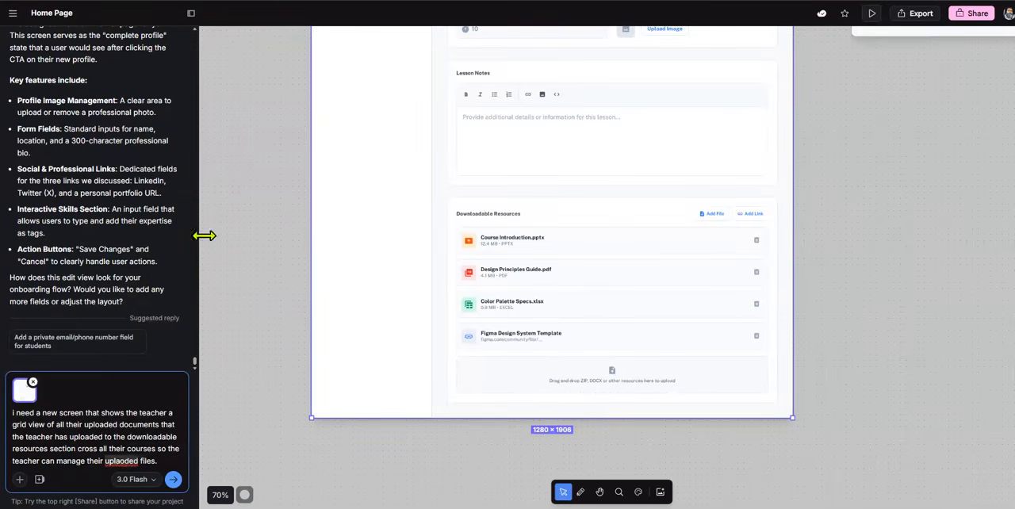
left_click(172, 479)
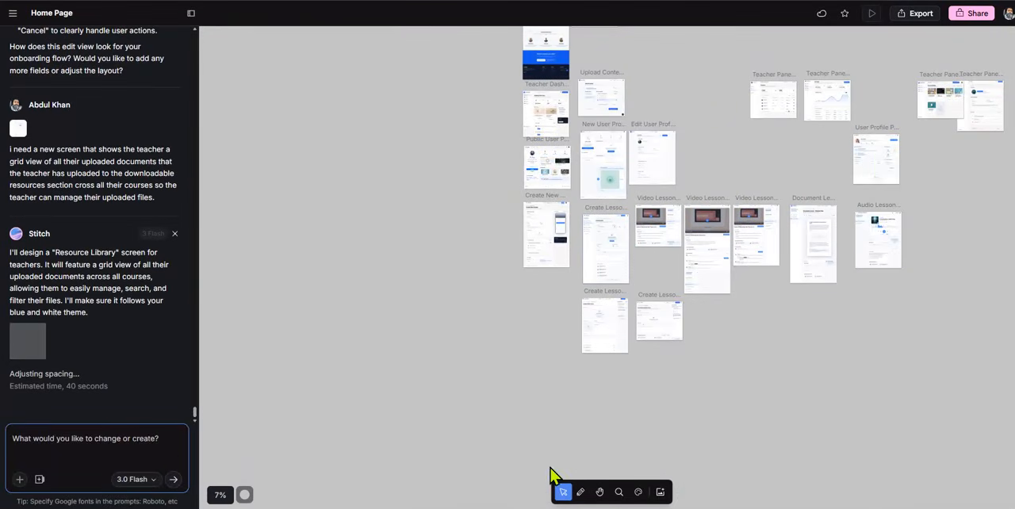
Inspect the generated Resource Library screen up close, including its filters, file cards and sidebar
left_click(600, 491)
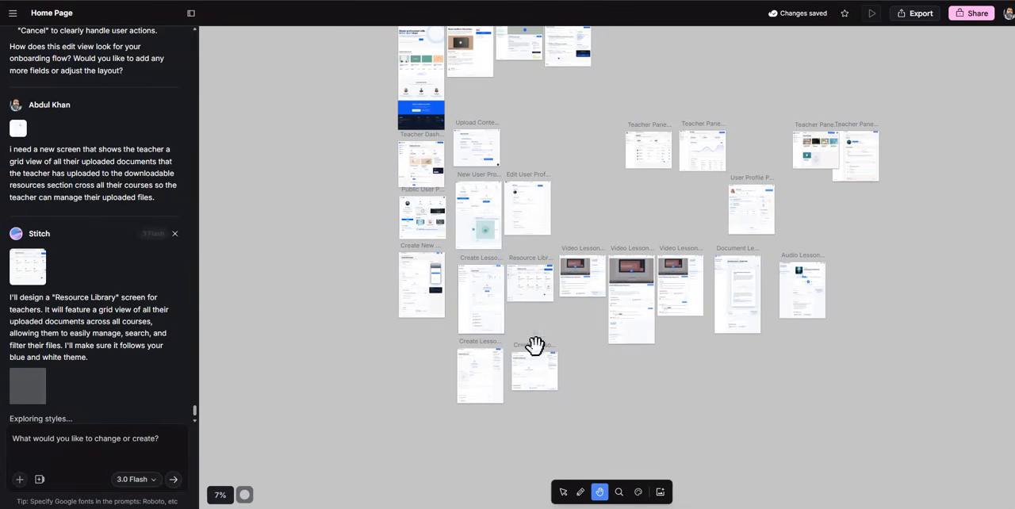
left_click(618, 491)
left_click(525, 287)
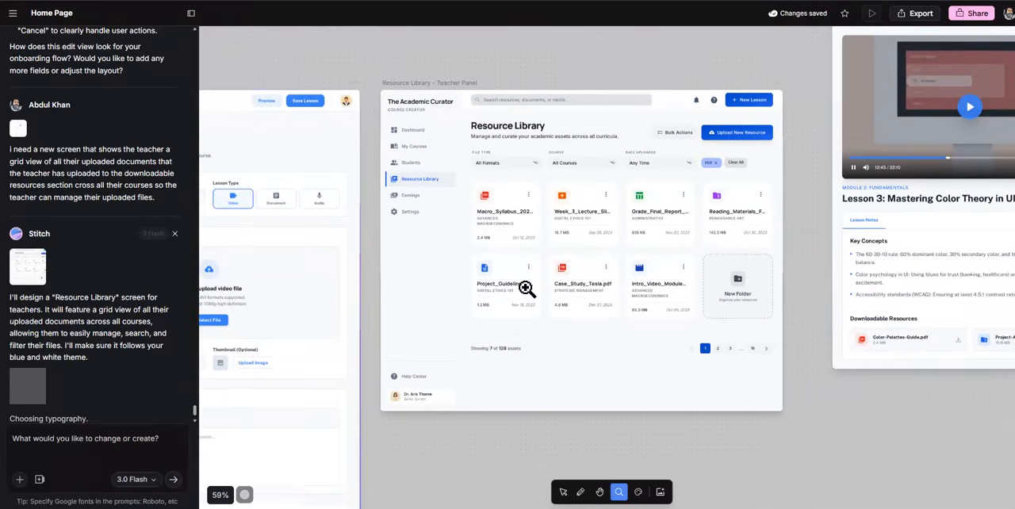
left_click(526, 288)
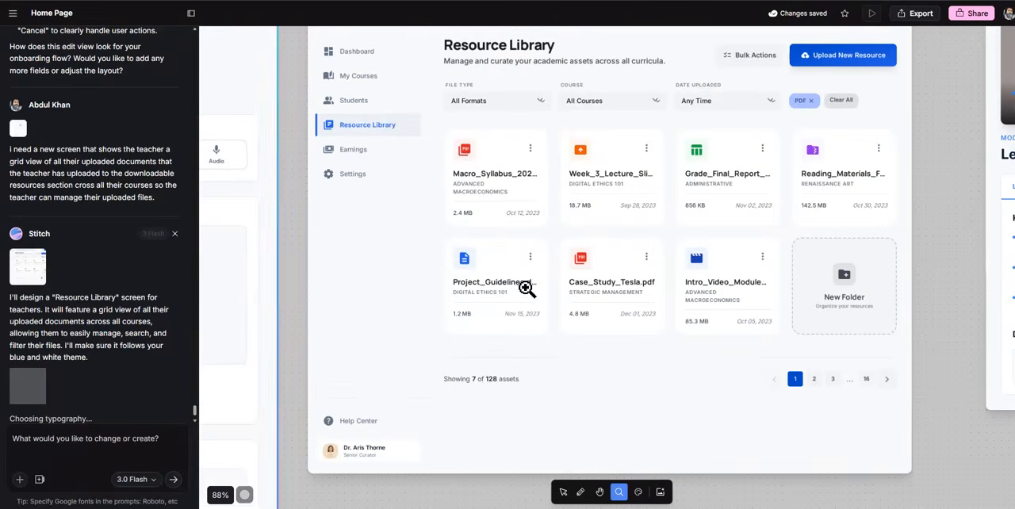
left_click(600, 492)
left_click_drag(947, 210, 929, 239)
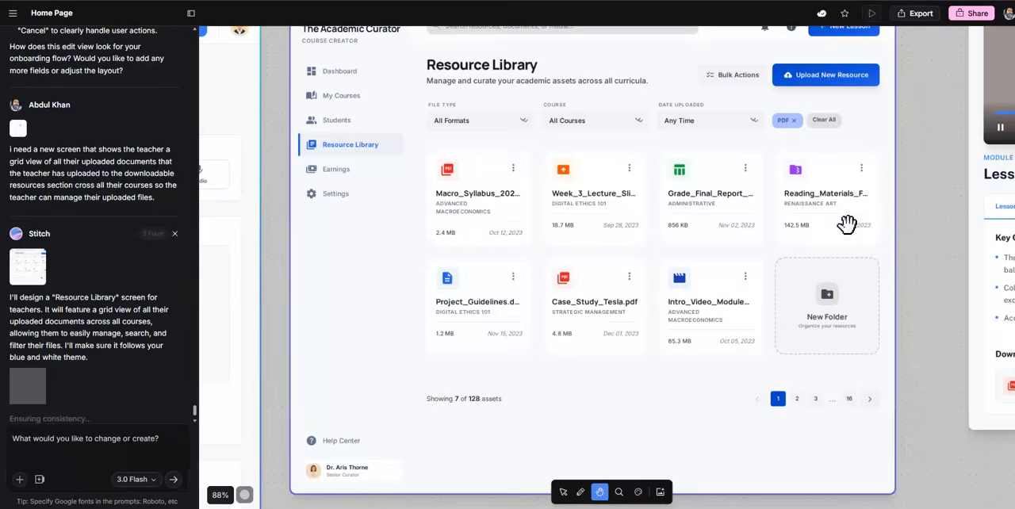
key("ctrl+minus")
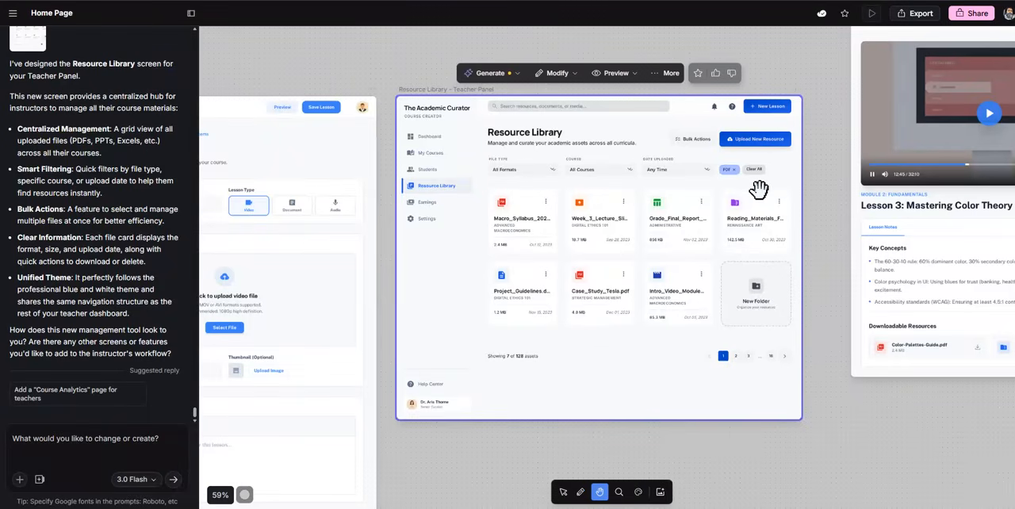
Start the screen annotation tool and draw an orange rectangle around the Resource Library mockup's navigation list from Dashboard to Settings
left_click(957, 1)
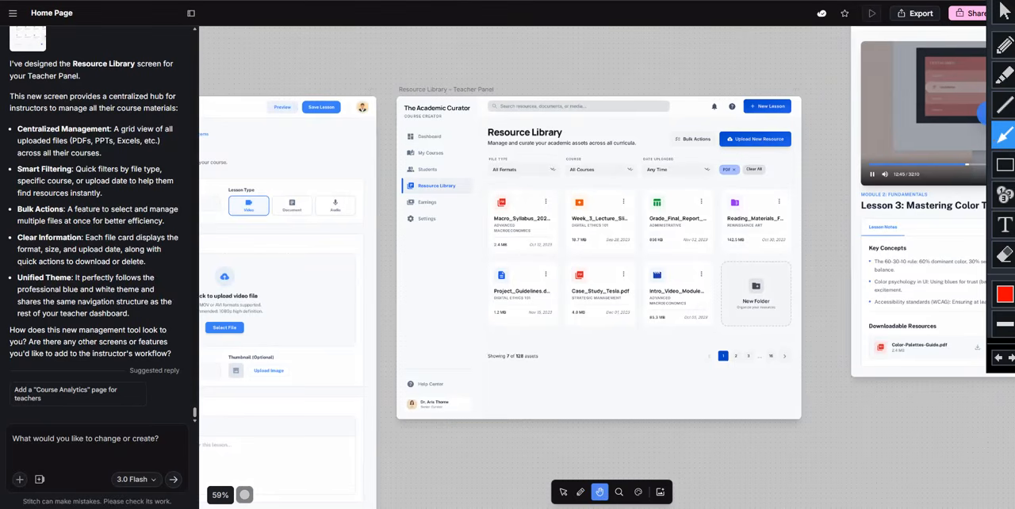
left_click(1005, 164)
mouse_move(475, 116)
left_mouse_down()
mouse_move(436, 233)
mouse_move(400, 242)
left_mouse_up()
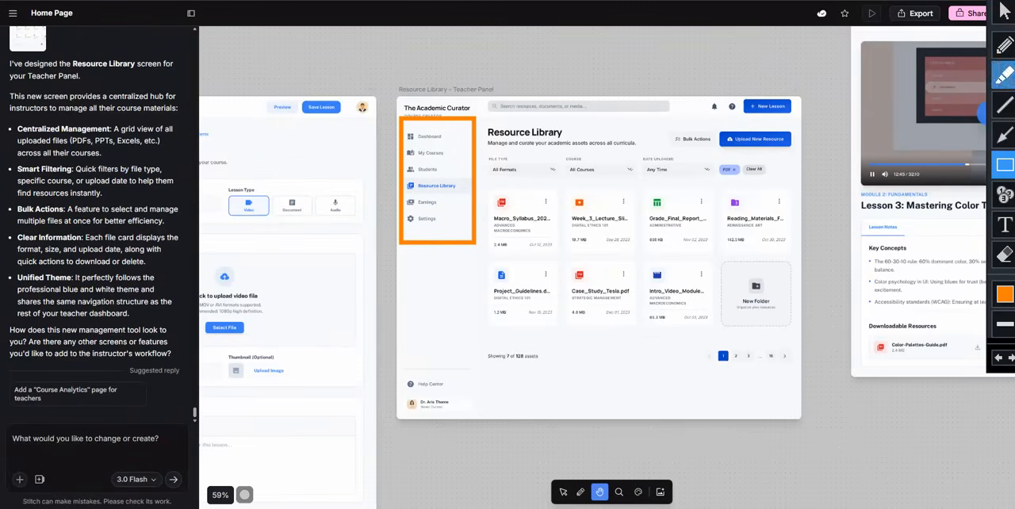
Point red arrows at the mockup's three filters, PDF tag, Bulk Actions and Upload New Resource, and clear the annotations
left_click(1004, 134)
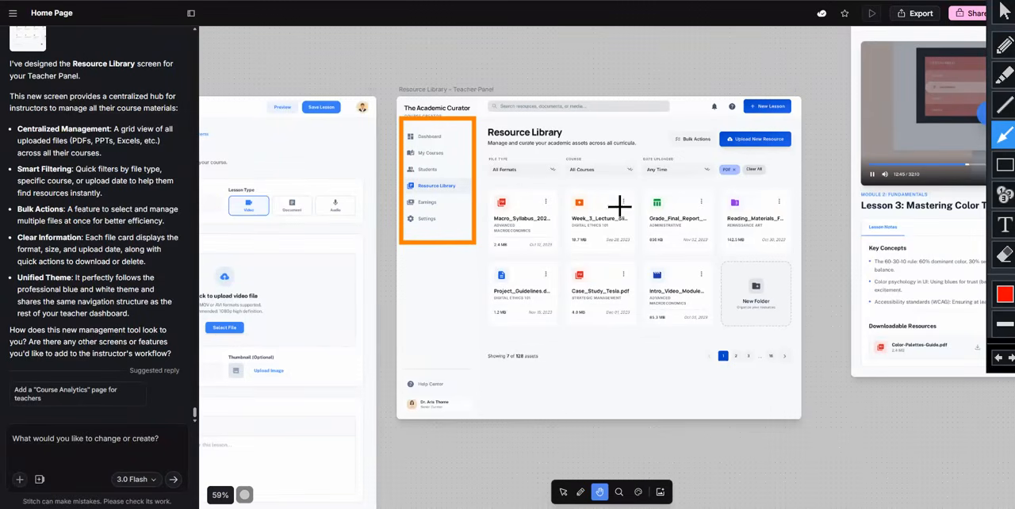
left_click_drag(486, 131, 502, 153)
left_click_drag(563, 133, 572, 152)
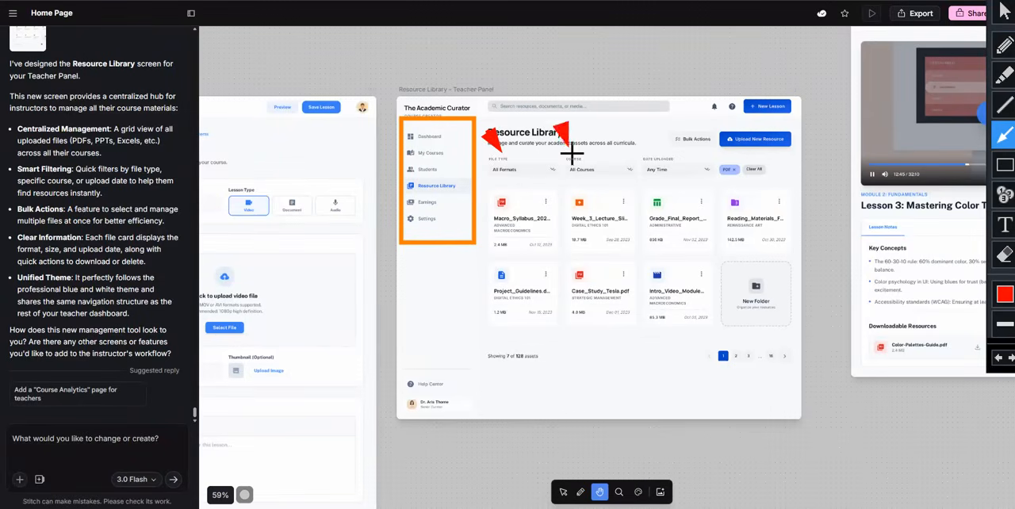
left_click_drag(631, 133, 648, 154)
left_click_drag(711, 200, 731, 181)
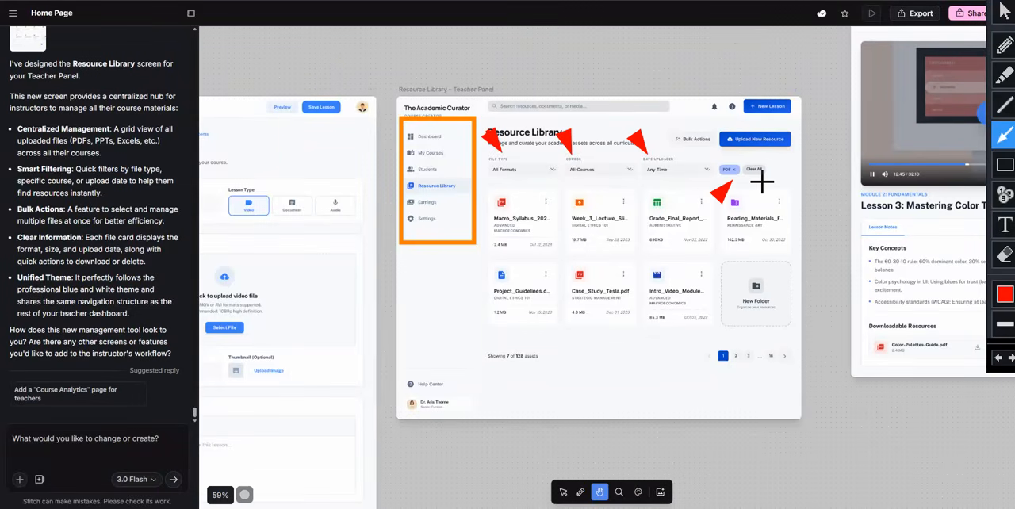
left_click_drag(685, 102, 692, 130)
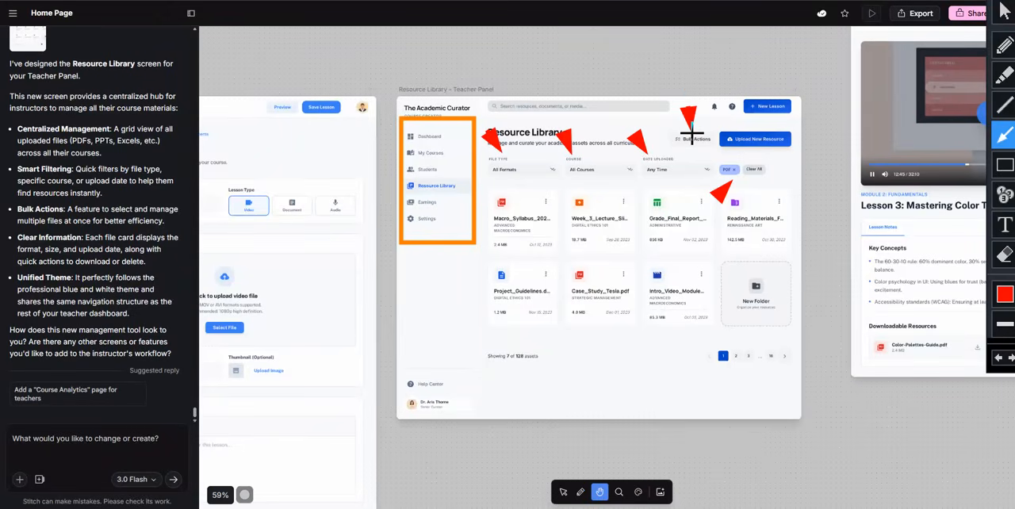
left_click_drag(775, 167, 761, 146)
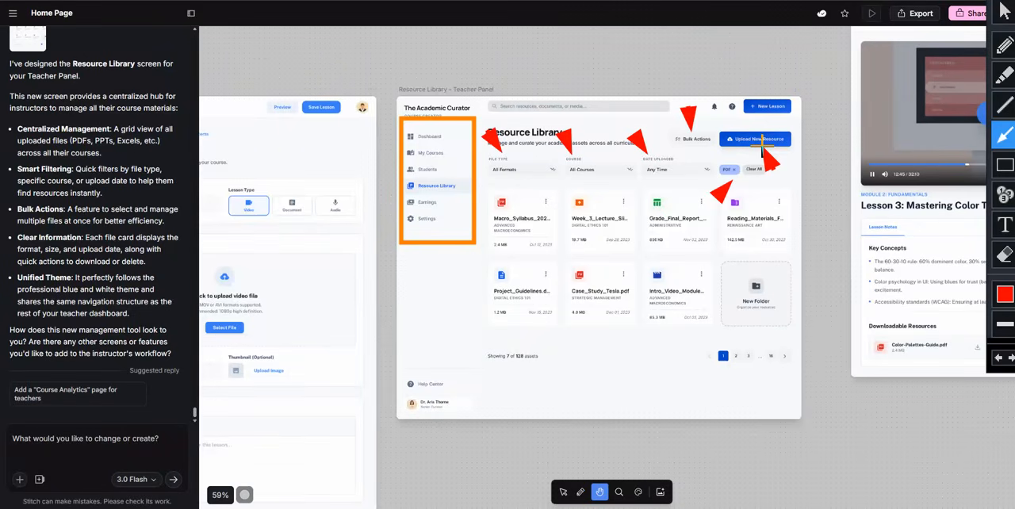
left_click_drag(830, 118, 793, 135)
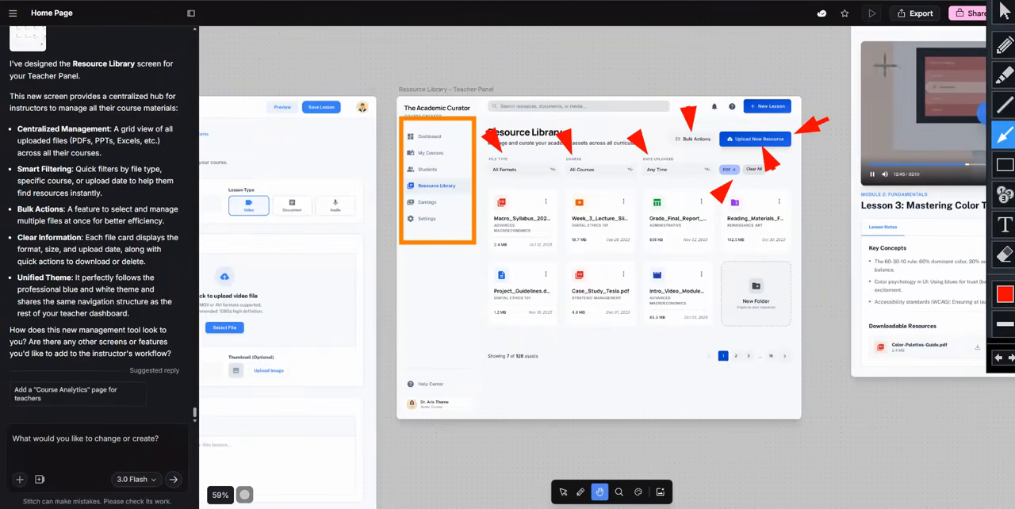
key("Escape")
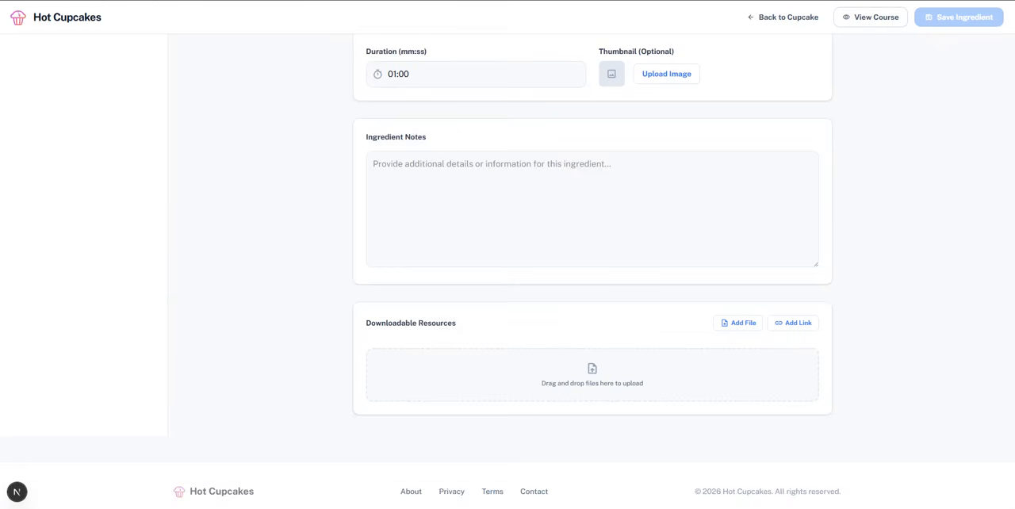
Switch to the Hot Cupcakes ingredient editor, outline its Downloadable Resources section with an orange rectangle, and clear the annotation
scroll(555, 243, "up", 5)
scroll(554, 243, "down", 3)
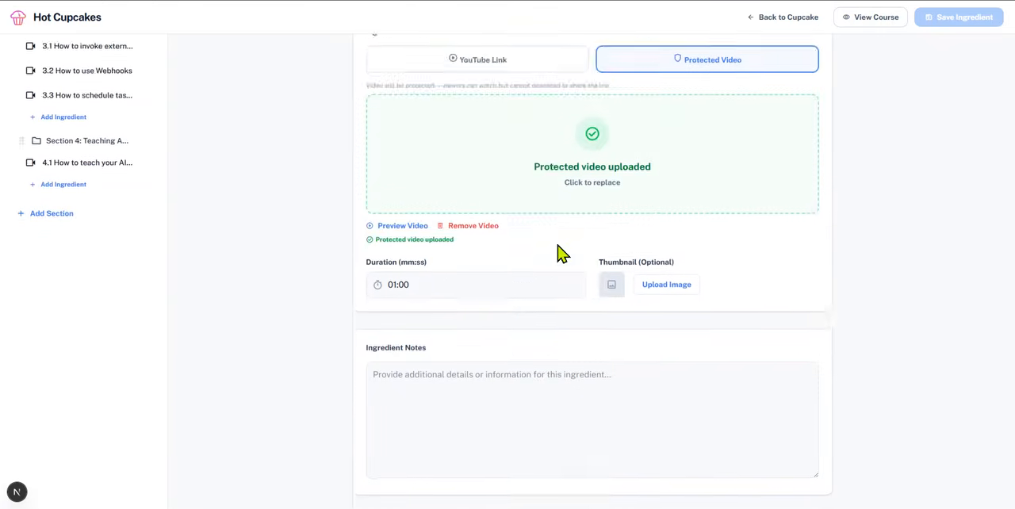
scroll(562, 253, "down", 3)
left_click(951, 2)
left_click(1003, 165)
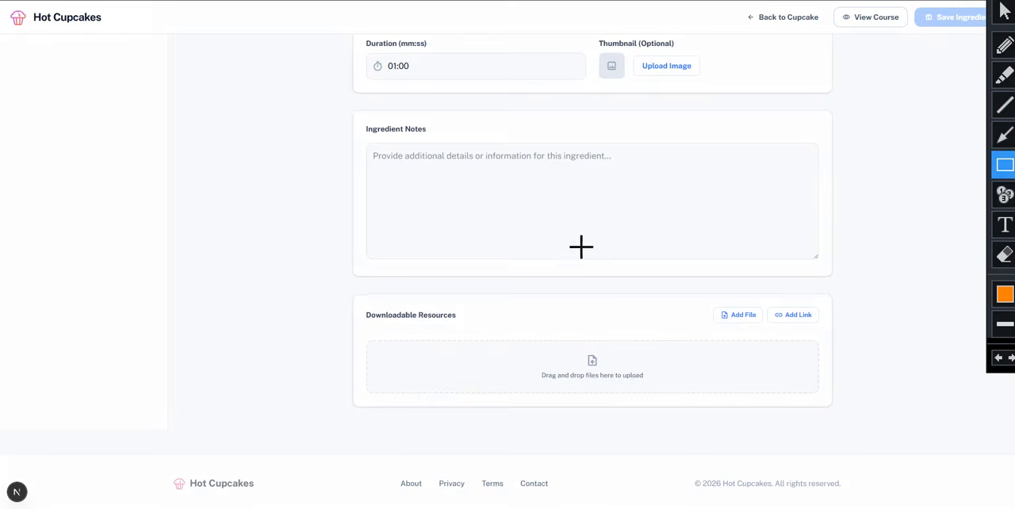
left_click_drag(340, 295, 855, 426)
left_click(950, 2)
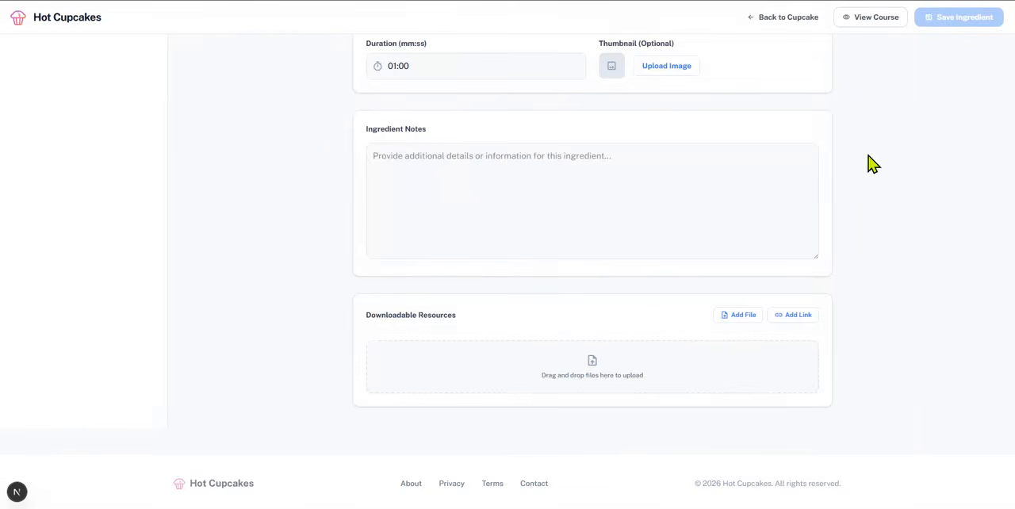
Point a red arrow at "1.1 Welcome to the Course" in the Recipe Outline and clear the annotation
scroll(507, 129, "up", 10)
left_click(950, 2)
left_click(1004, 135)
left_click_drag(269, 119, 151, 125)
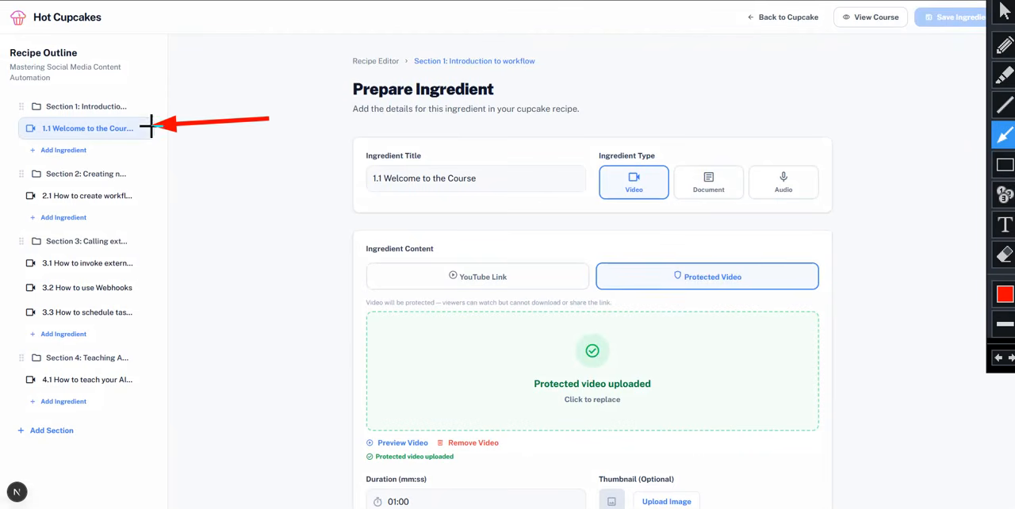
left_click(950, 2)
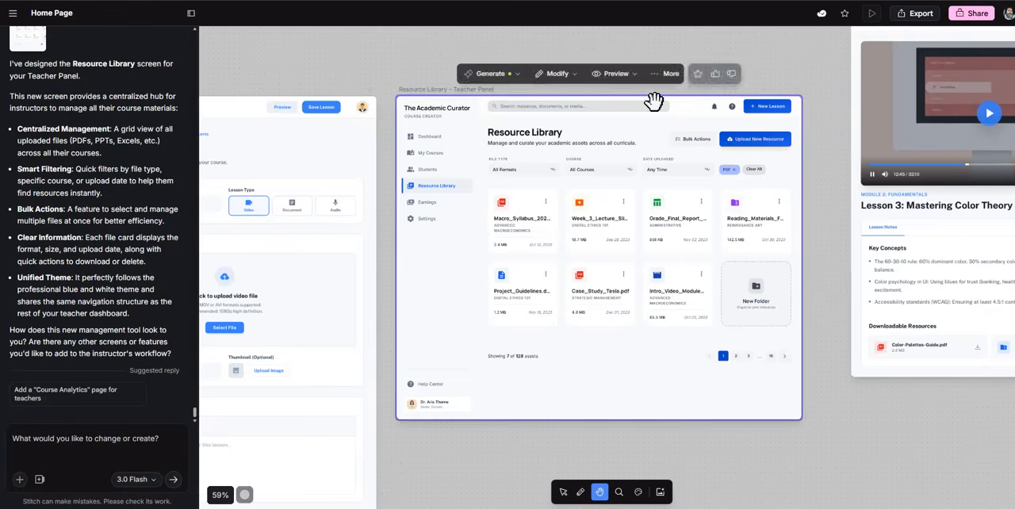
In Stitch, point red arrows at the mockup's Upload New Resource, New Lesson, Resource Library heading, New Folder and Help Center, and clear them
left_click(956, 6)
mouse_move(832, 112)
left_mouse_down()
mouse_move(785, 130)
mouse_move(791, 139)
left_mouse_up()
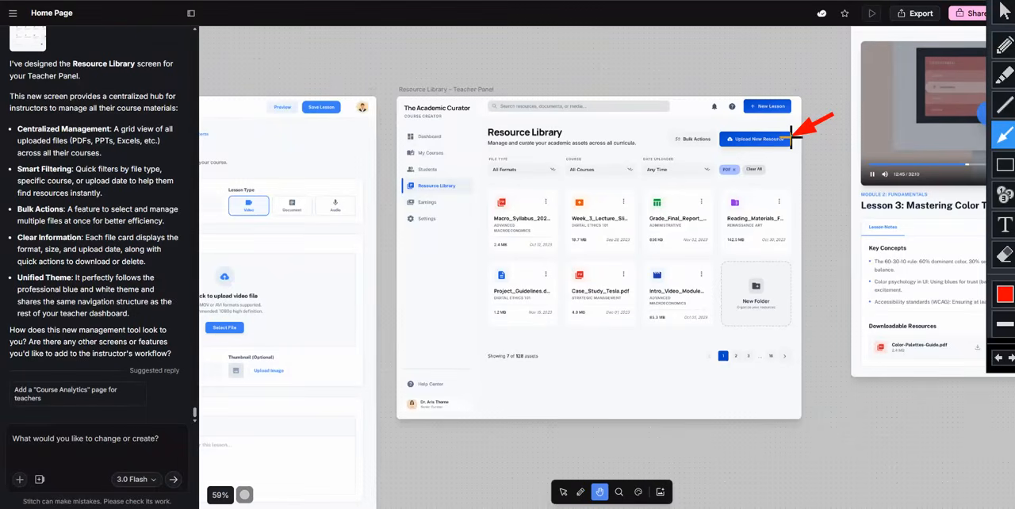
left_click_drag(810, 77, 783, 102)
left_click_drag(605, 116, 562, 132)
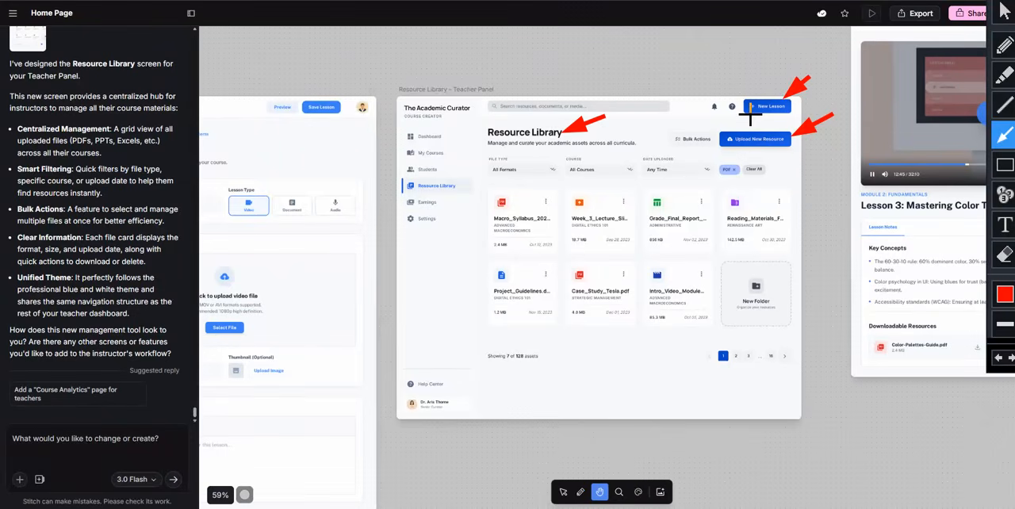
left_click_drag(679, 353, 719, 324)
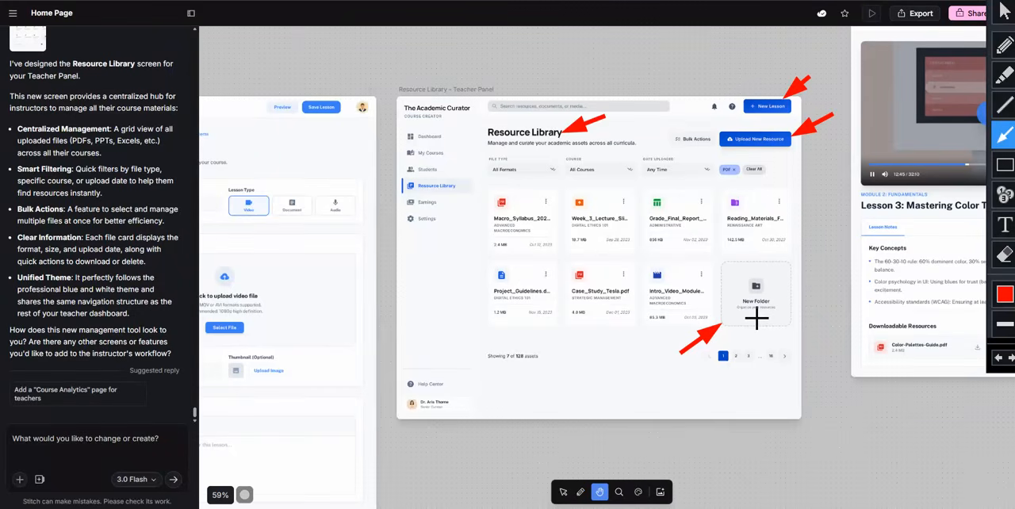
left_click_drag(486, 380, 442, 384)
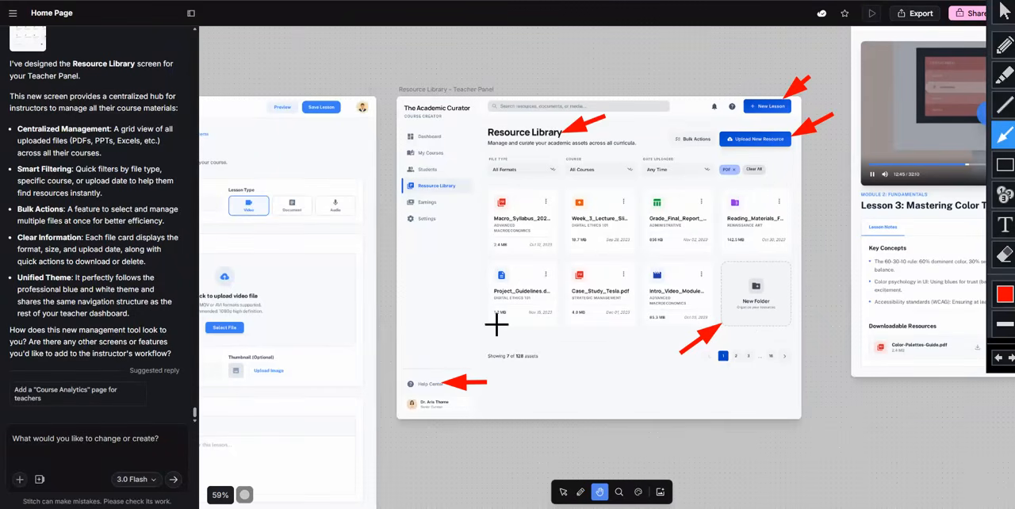
key("Escape")
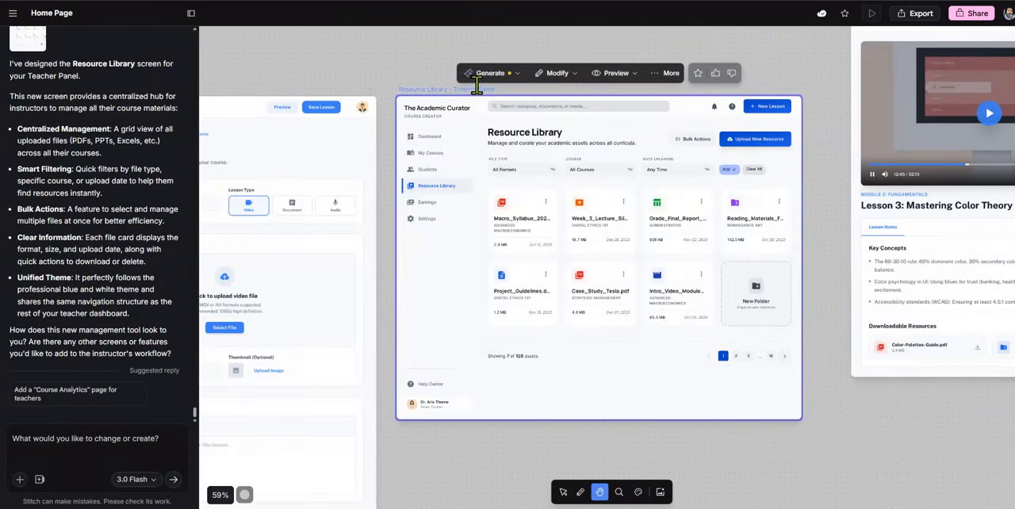
Outline the sidebars of the Create Lesson and Resource Library mockups with orange rectangles and clear the annotations
left_click_drag(313, 64, 560, 56)
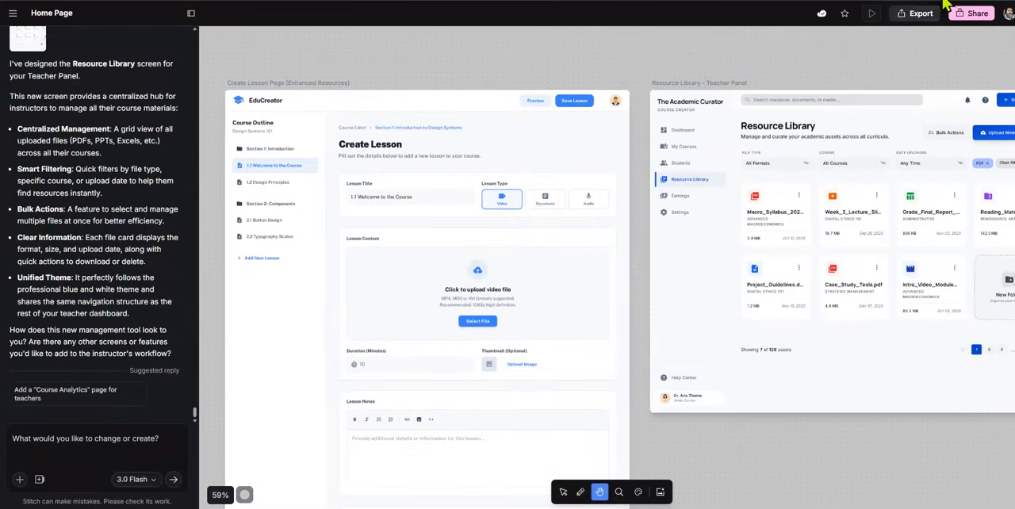
left_click(1004, 164)
left_click_drag(331, 121, 228, 274)
left_click_drag(728, 116, 651, 233)
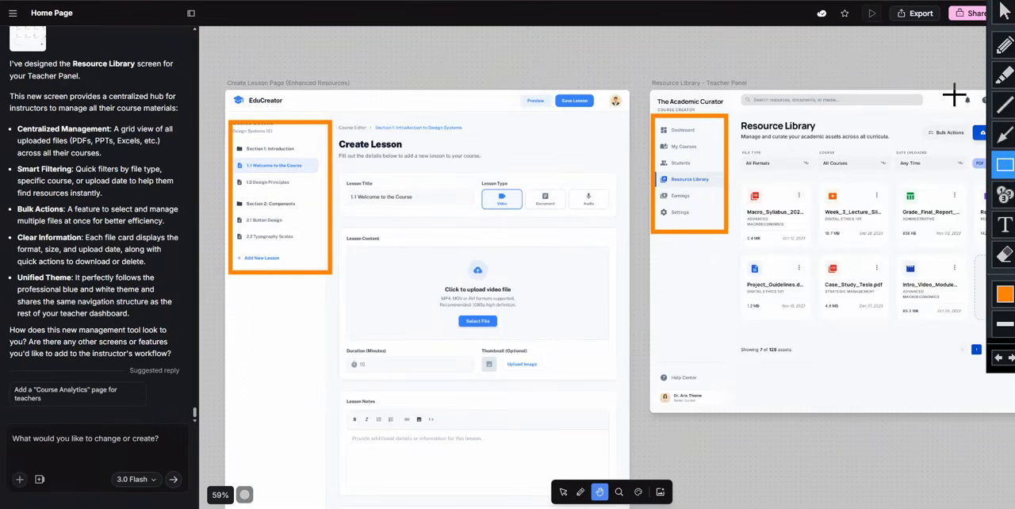
left_click(1004, 12)
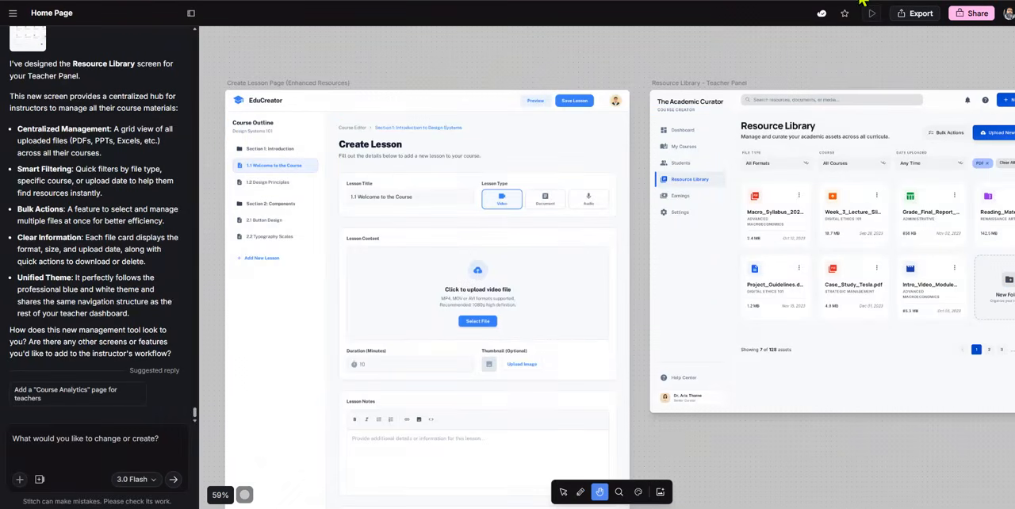
Draw an orange rectangle around only the Resource Library mockup's navigation list and clear it
left_click(935, 0)
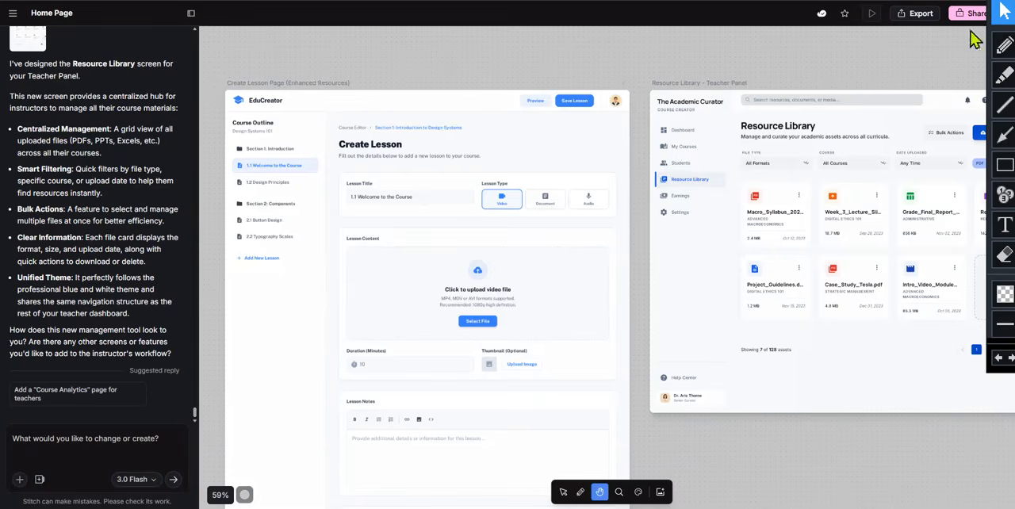
left_click_drag(924, 55, 740, 65)
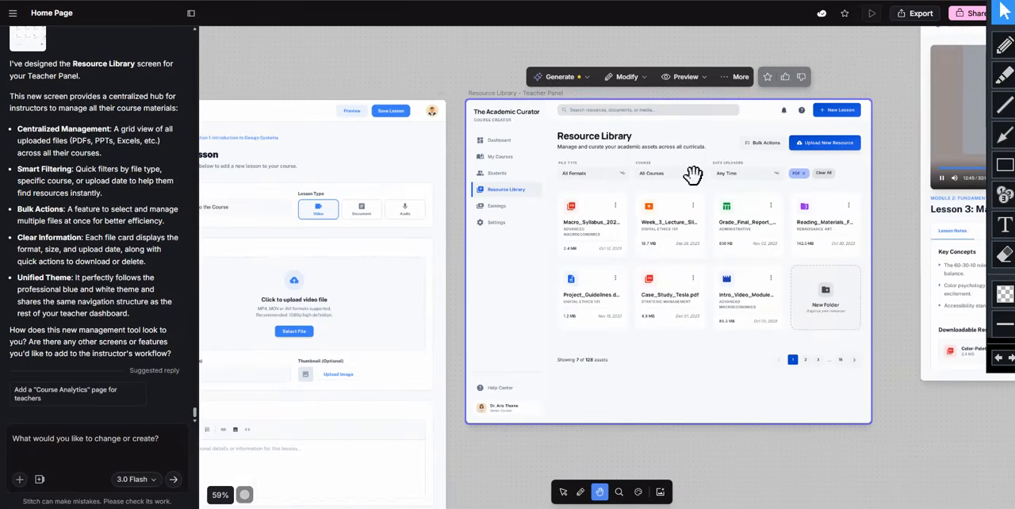
left_click(1004, 137)
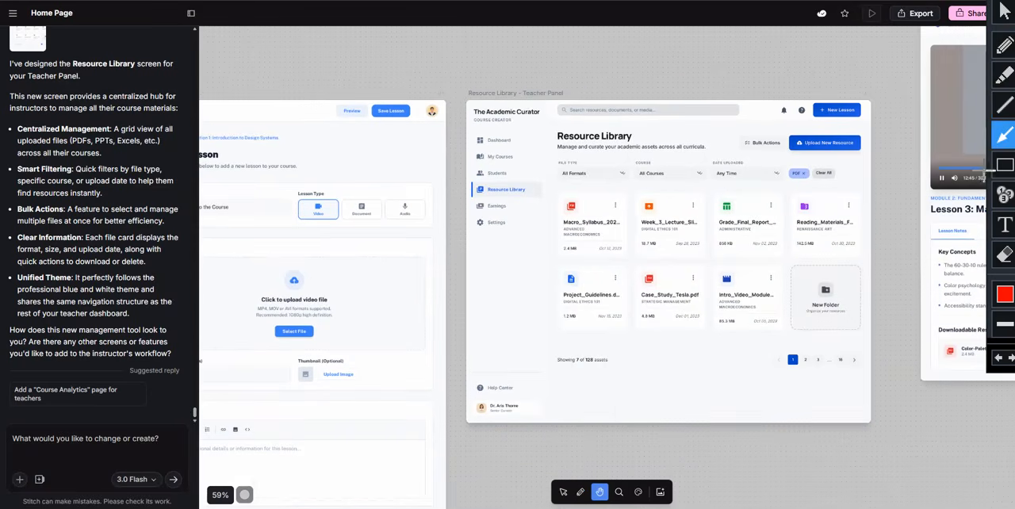
left_click(1004, 164)
mouse_move(536, 128)
left_mouse_down()
mouse_move(515, 234)
mouse_move(467, 240)
left_mouse_up()
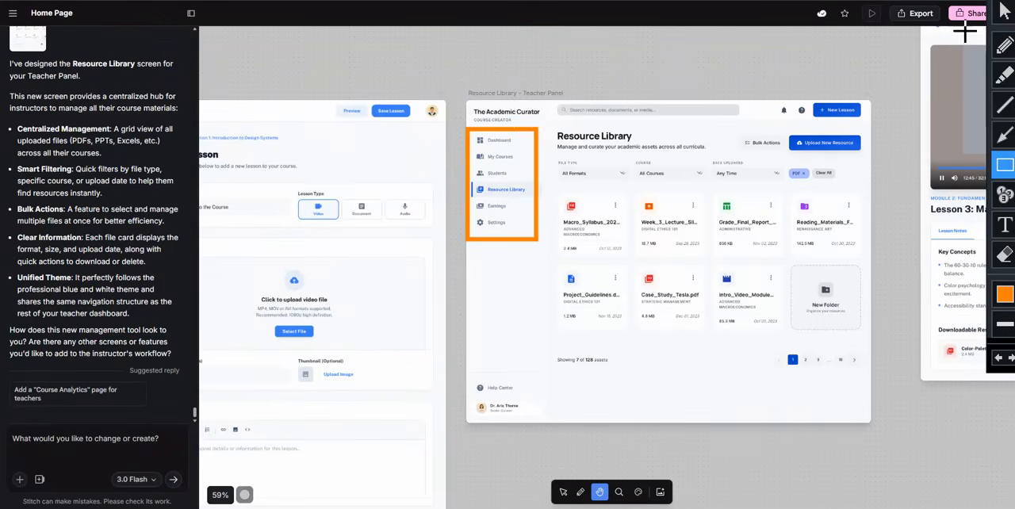
key("Escape")
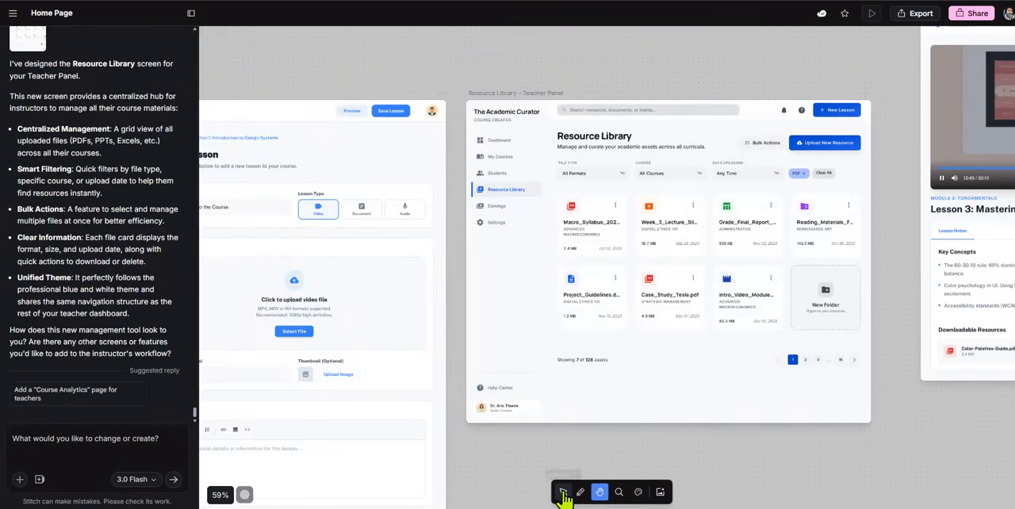
Submit a prompt on the Resource Library screen to remove the new folder cta, bulk actions, help center, new lesson cta and adjacent small question mark icon
left_click(563, 492)
left_click(672, 289)
left_click(89, 429)
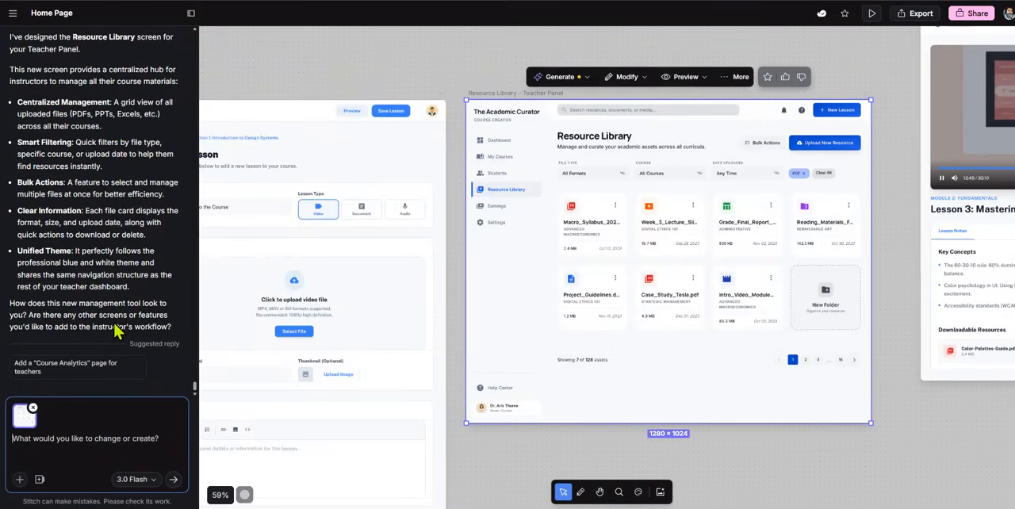
type("remove teh")
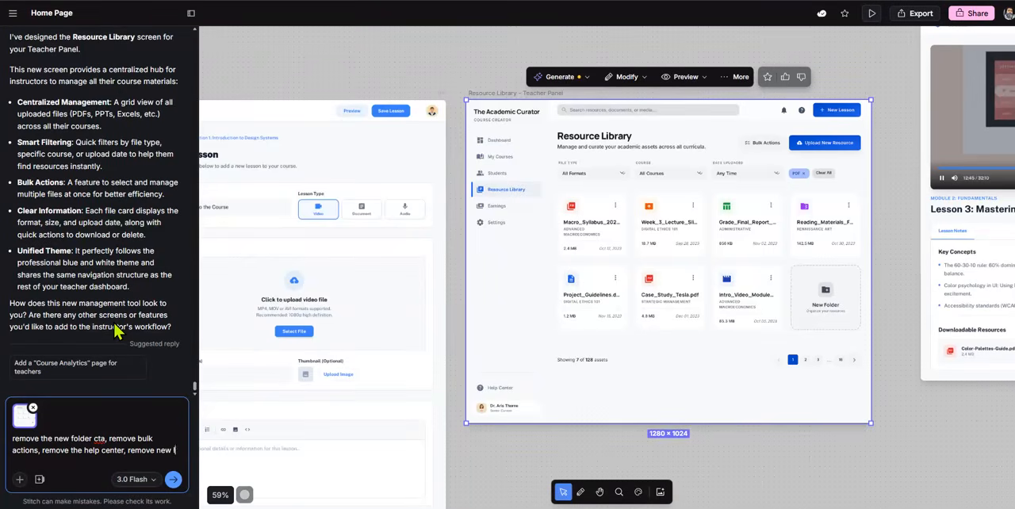
type("lesson cta and the small question mark answ")
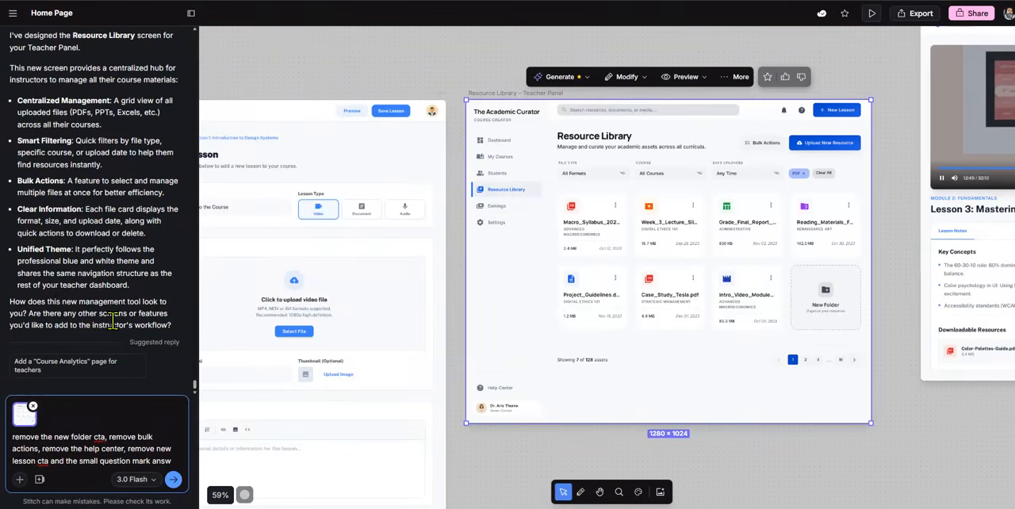
type("t to new lesson cta.")
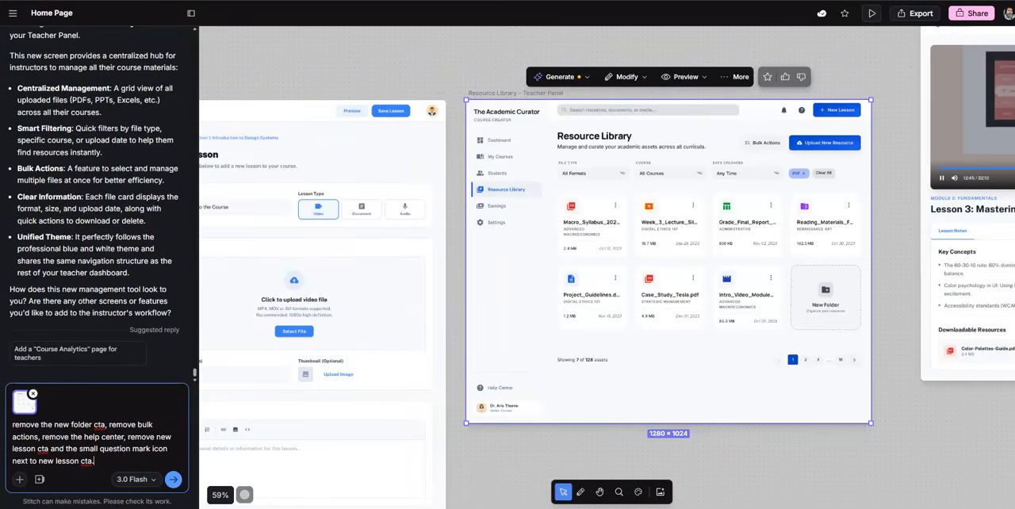
left_click(173, 479)
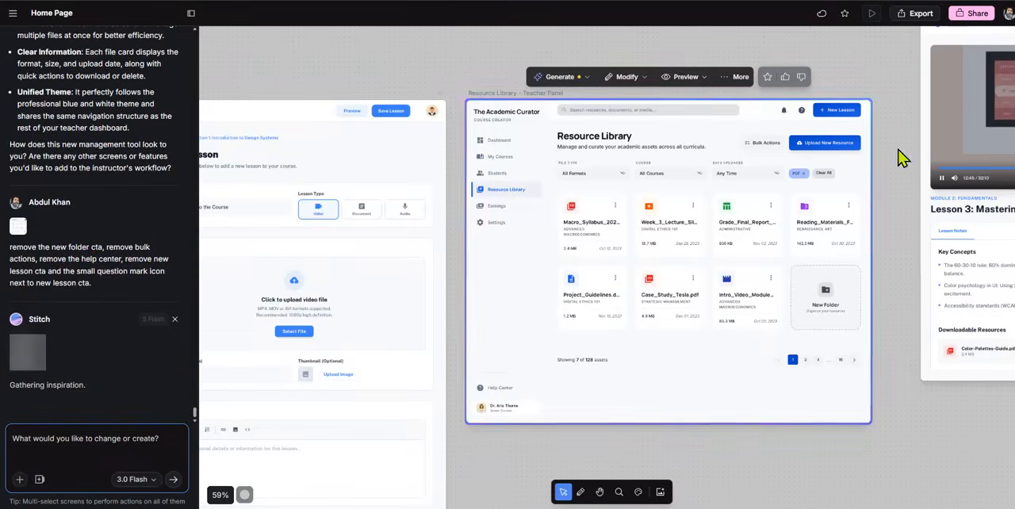
Outline the mockup's Upload New Resource button with an orange rectangle and clear the annotation
mouse_move(783, 133)
left_mouse_down()
mouse_move(813, 153)
mouse_move(871, 156)
left_mouse_up()
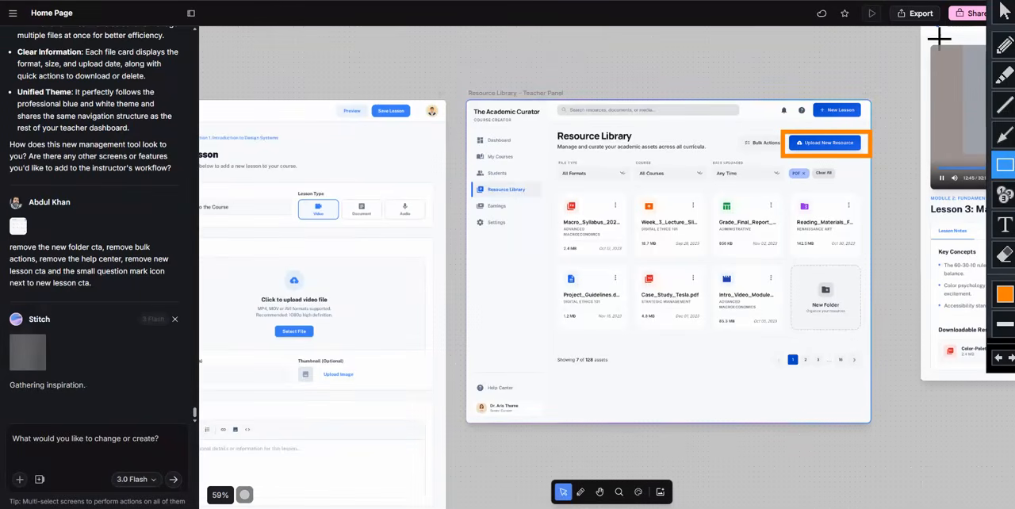
left_click(1006, 17)
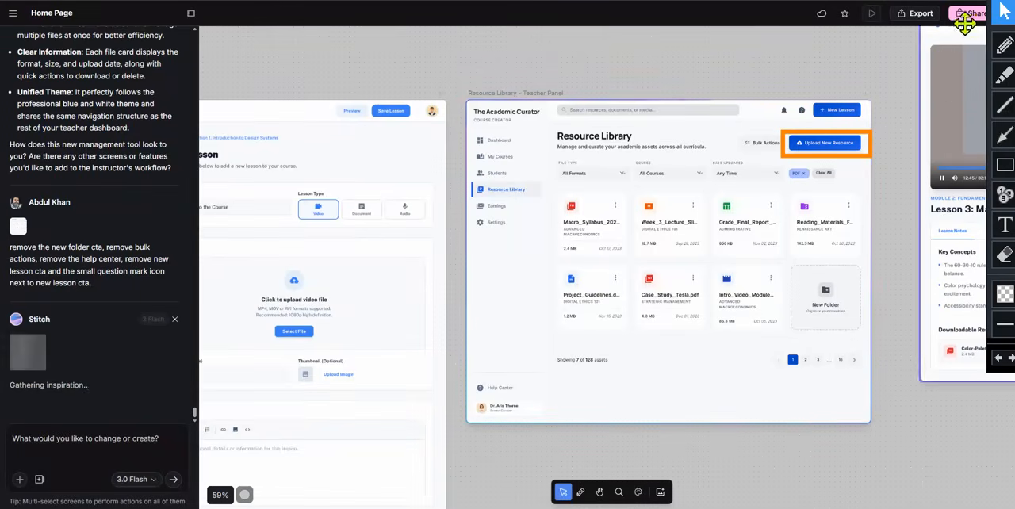
left_click(954, 0)
Examine the newly generated Resource Library screen beside the original version
left_click(600, 491)
left_click_drag(890, 448, 560, 463)
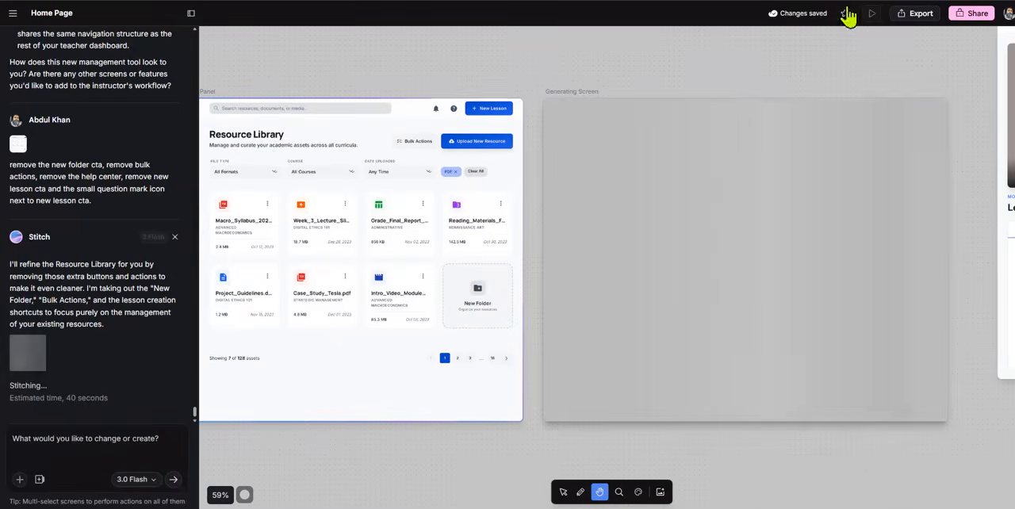
left_click(732, 131)
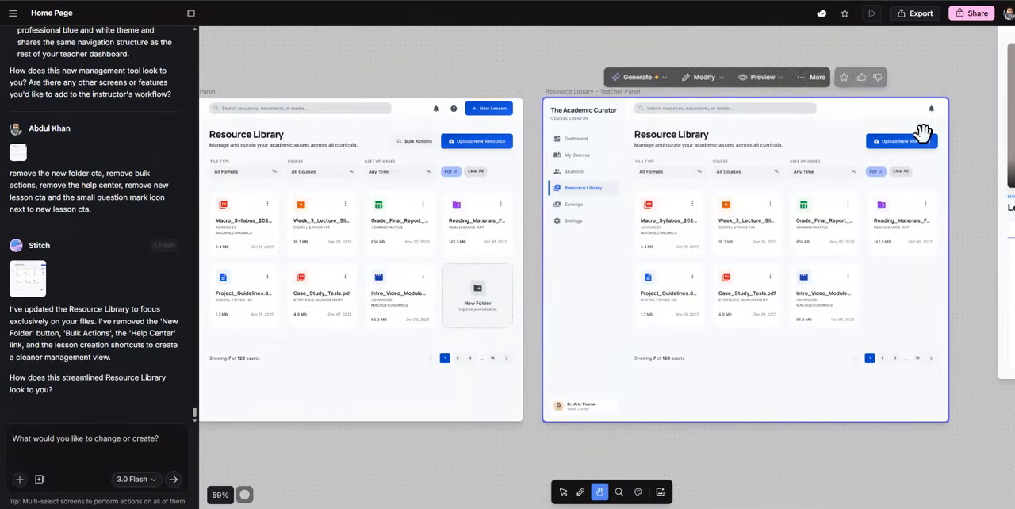
For the refined Resource Library screen, draft the prompt "remove the small bell icon on top right, also design the upload new resource page", with the spelling corrected
left_click(171, 452)
left_click(564, 492)
left_click(600, 306)
left_click(139, 438)
type("remove the small bell icon on top right, also design the upload new reourse page")
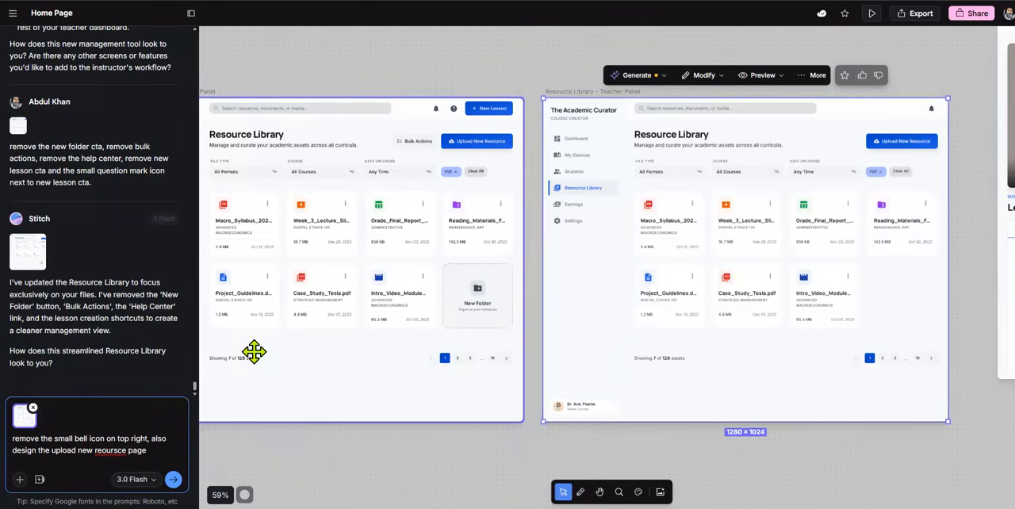
right_click(109, 450)
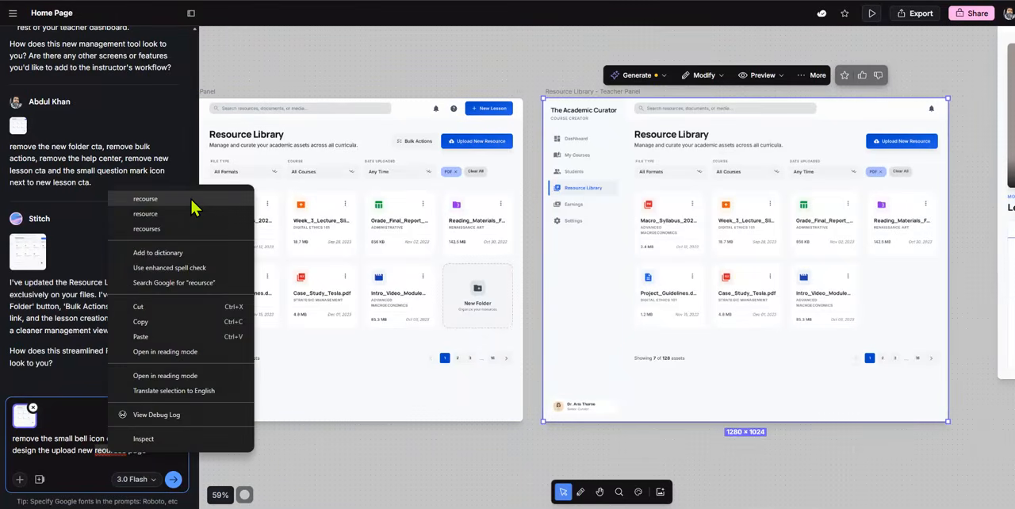
left_click(194, 199)
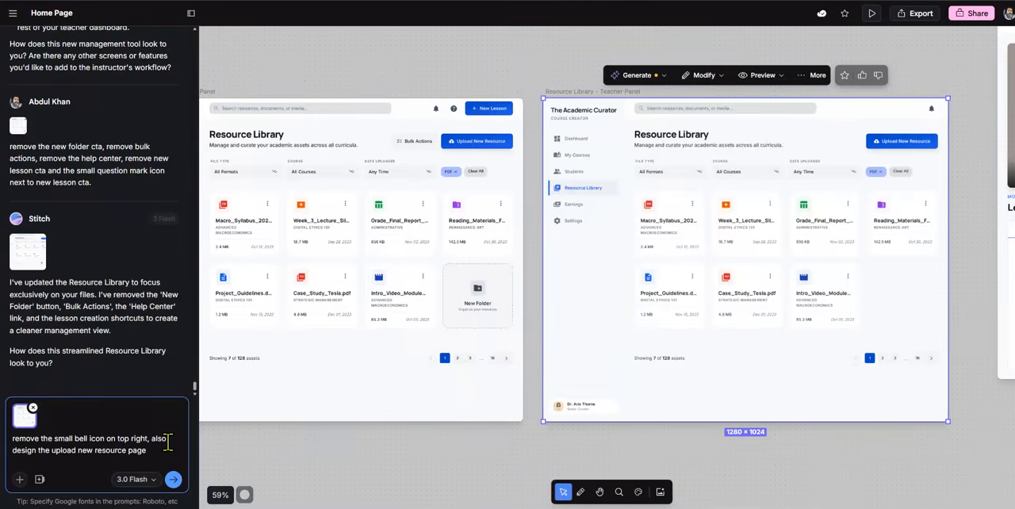
Extend the prompt with "which allows the teacher to select a course, and a lesson to upload a new downloadable resource." and submit it
type("ich allows the teacher to select a cour")
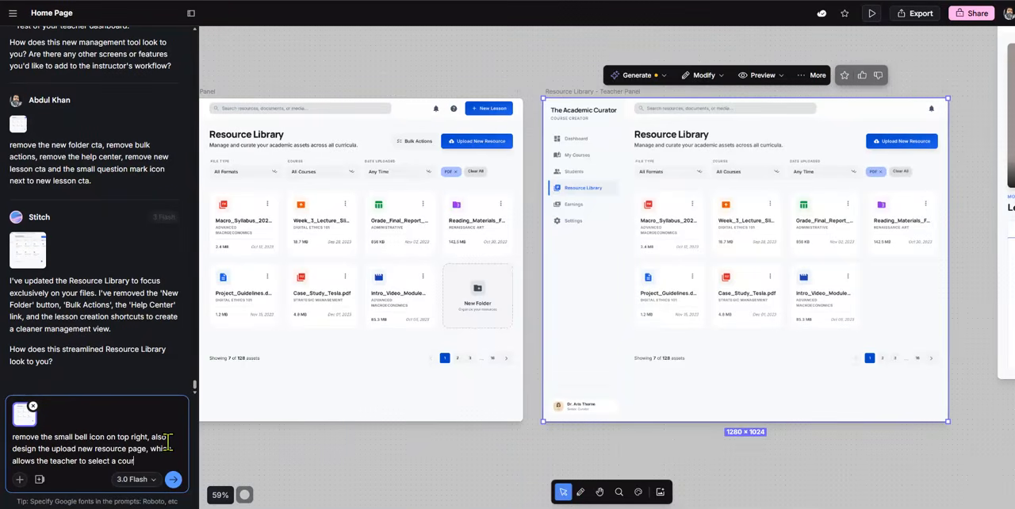
type("sson to upload a new downloadable resource.")
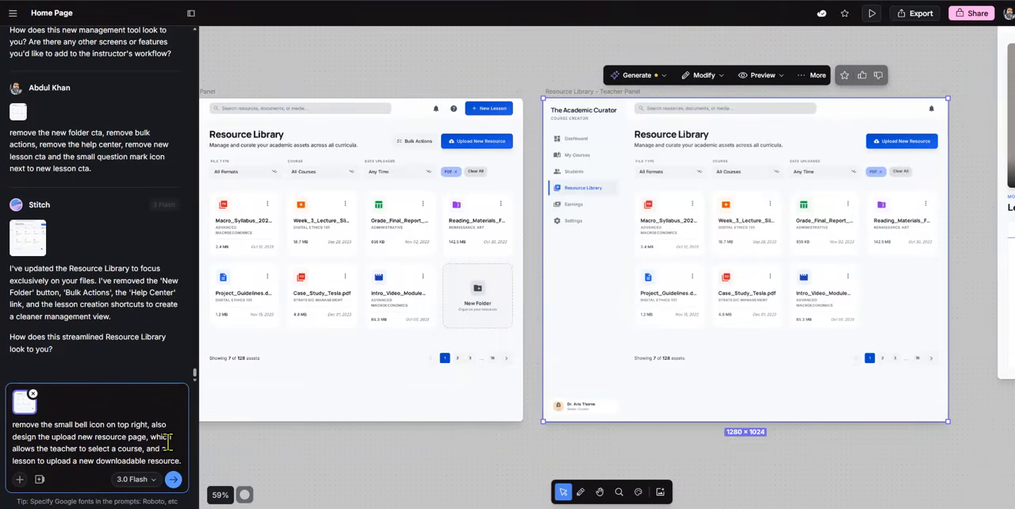
key("Return")
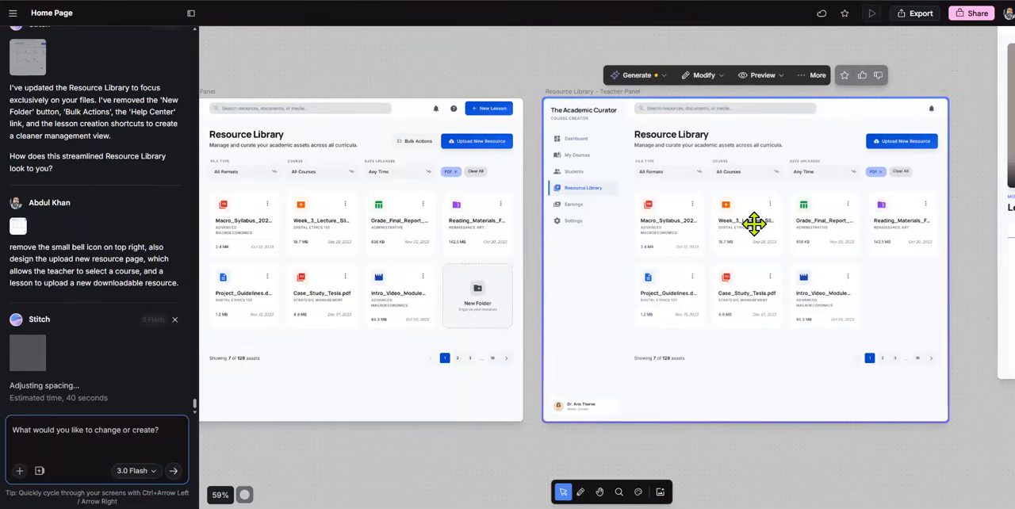
type("-")
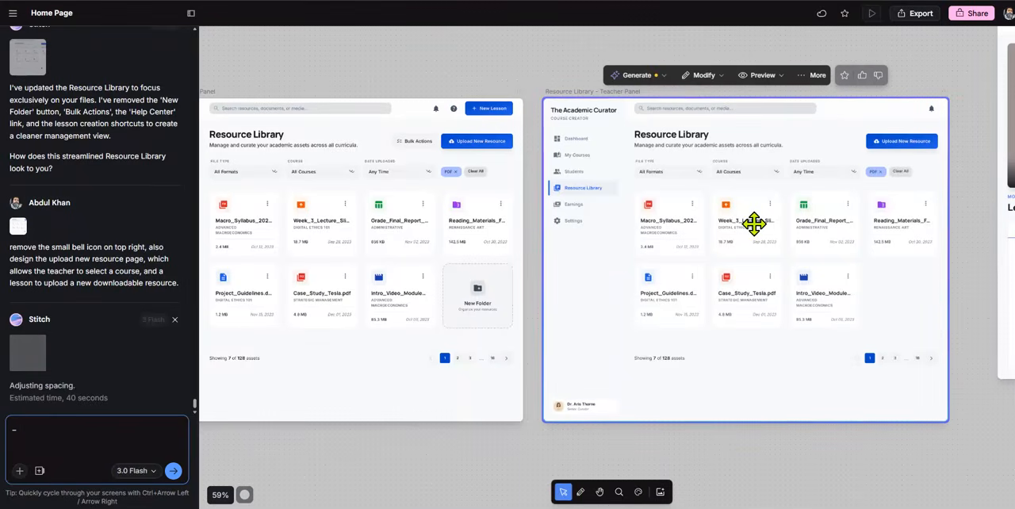
key("BackSpace")
left_click(511, 449)
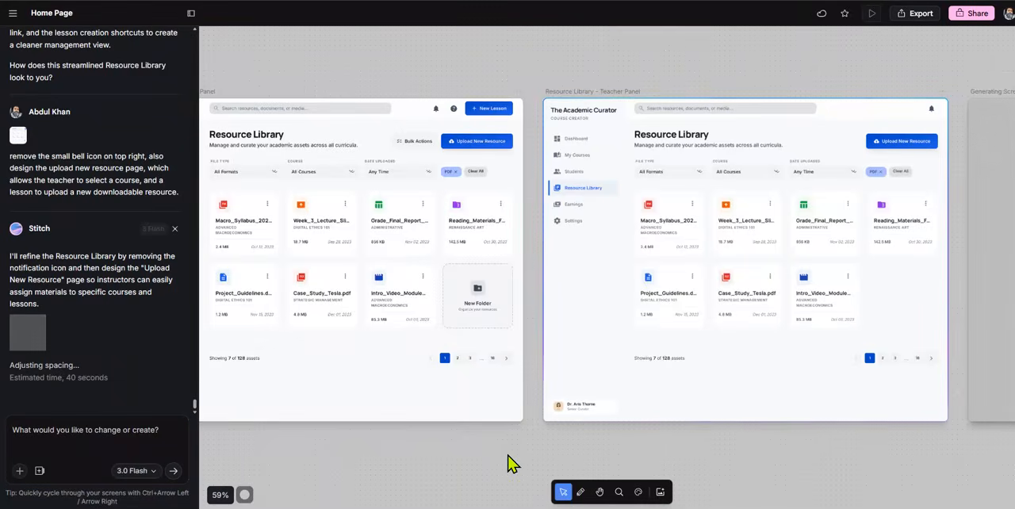
Look over the row of Resource Library screens and the newly generated Upload New Resource page on the canvas
key("minus")
key("minus")
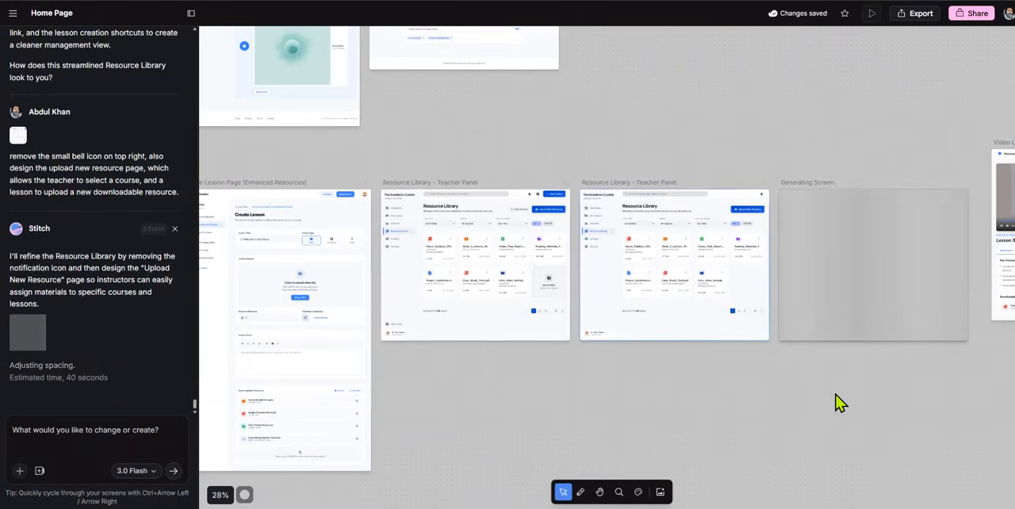
left_click(599, 491)
left_click_drag(790, 418, 681, 381)
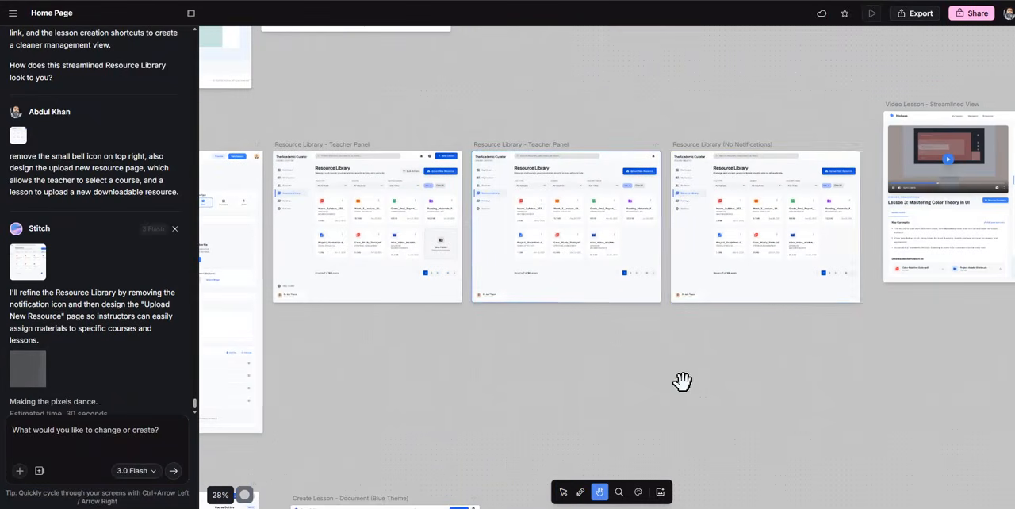
left_click(838, 176)
left_click(630, 470)
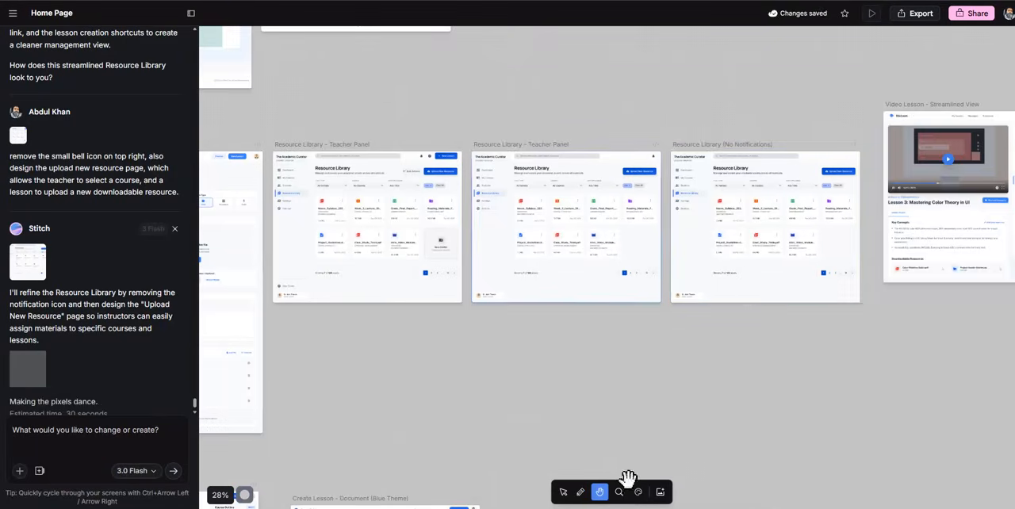
left_click_drag(494, 376, 614, 378)
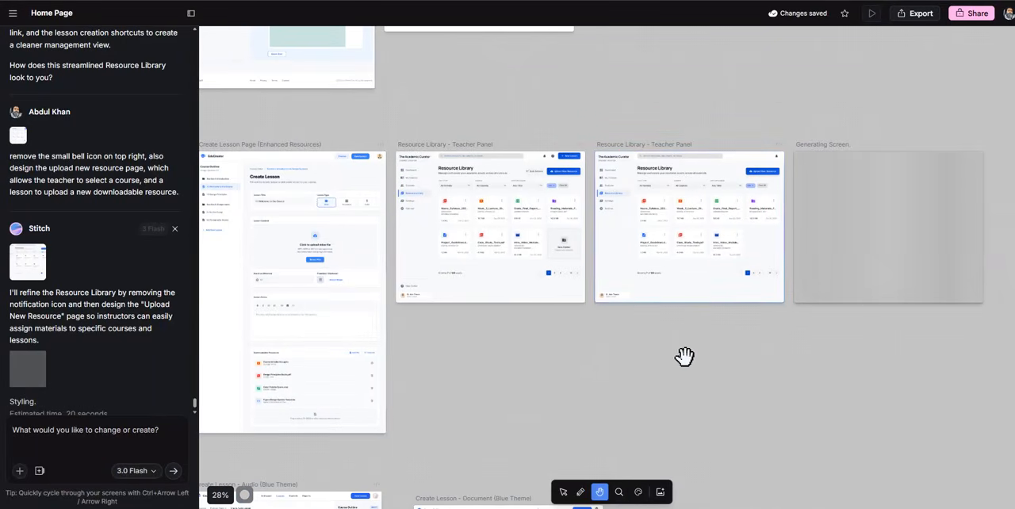
left_click_drag(727, 342, 661, 344)
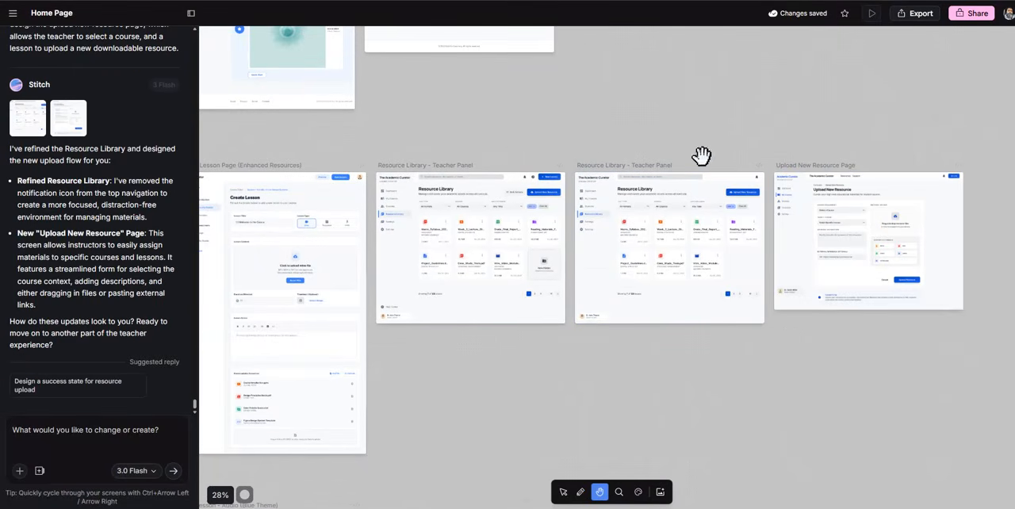
mouse_move(568, 352)
left_mouse_down()
mouse_move(657, 354)
mouse_move(573, 354)
left_mouse_up()
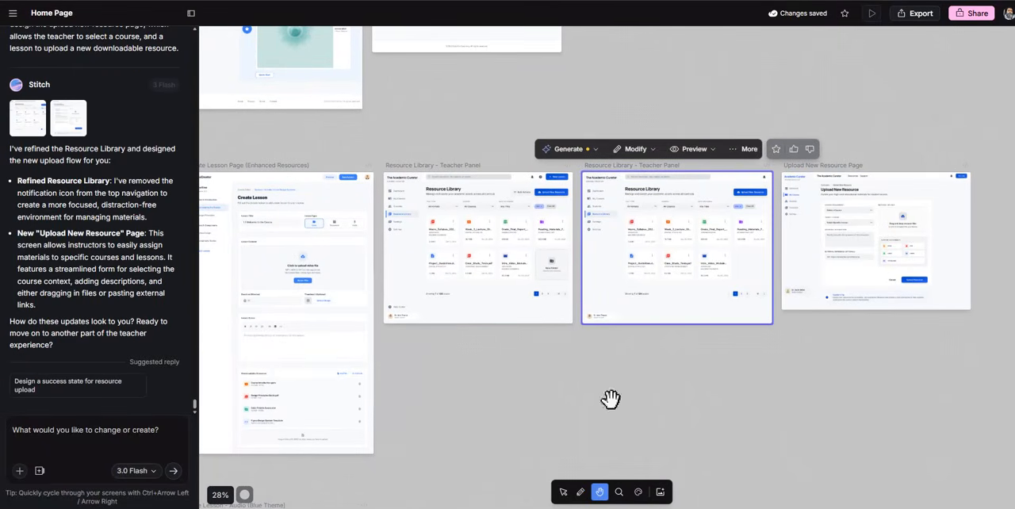
left_click(562, 492)
left_click(668, 277)
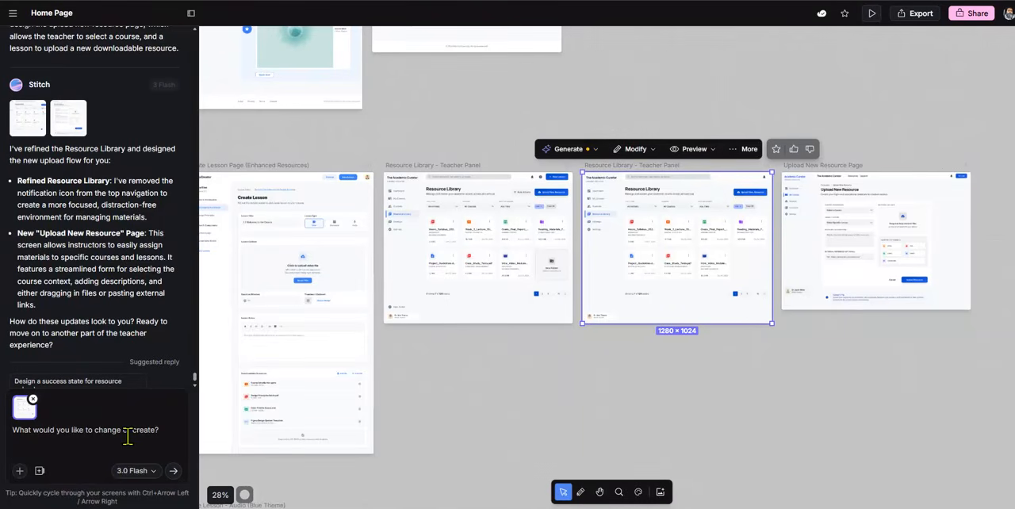
left_click(32, 399)
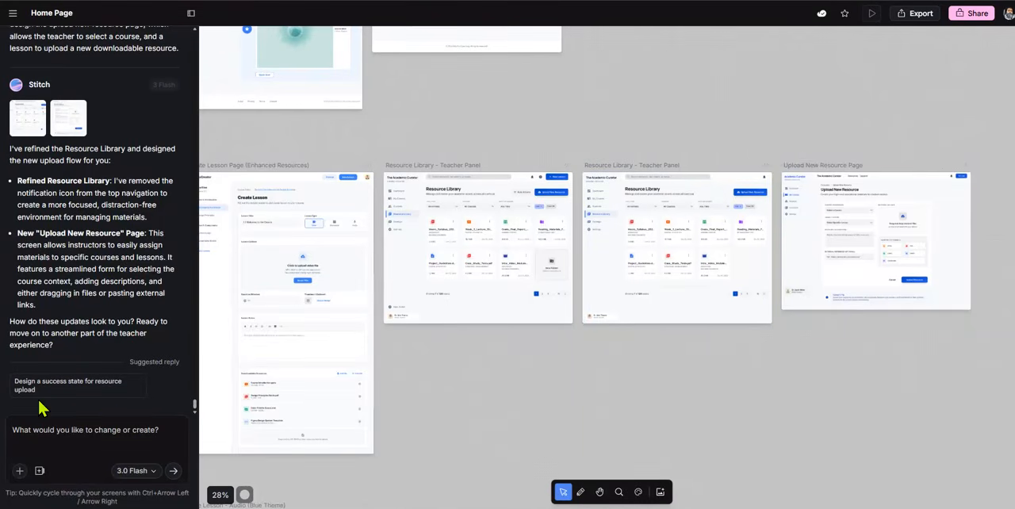
Examine the generated Upload New Resource page up close
left_click(618, 492)
left_click(851, 249)
left_click(599, 492)
left_click_drag(770, 434, 575, 425)
left_click(614, 229)
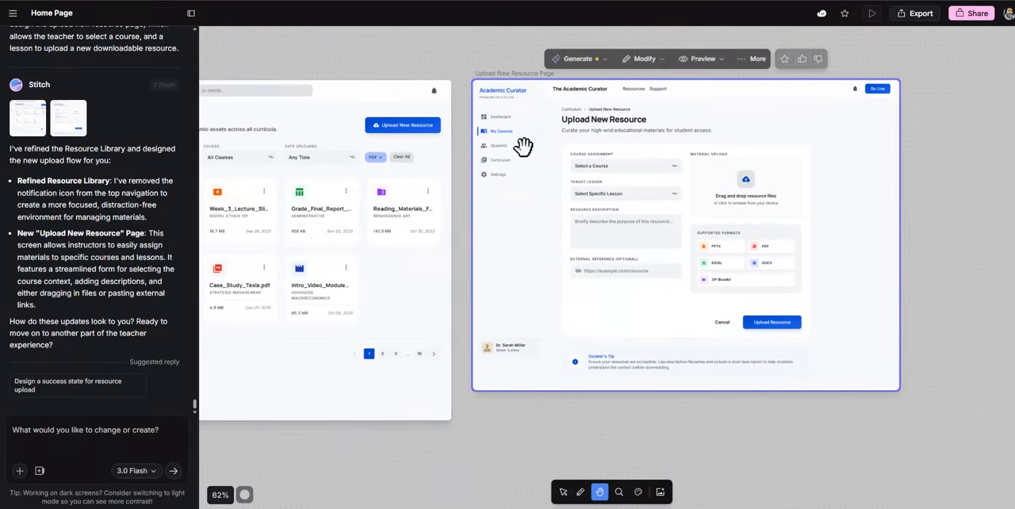
Outline the Upload New Resource page's side navigation in orange, mark its Curriculum and Students entries with red arrows, and clear the annotations
left_click(958, 2)
left_click(1003, 165)
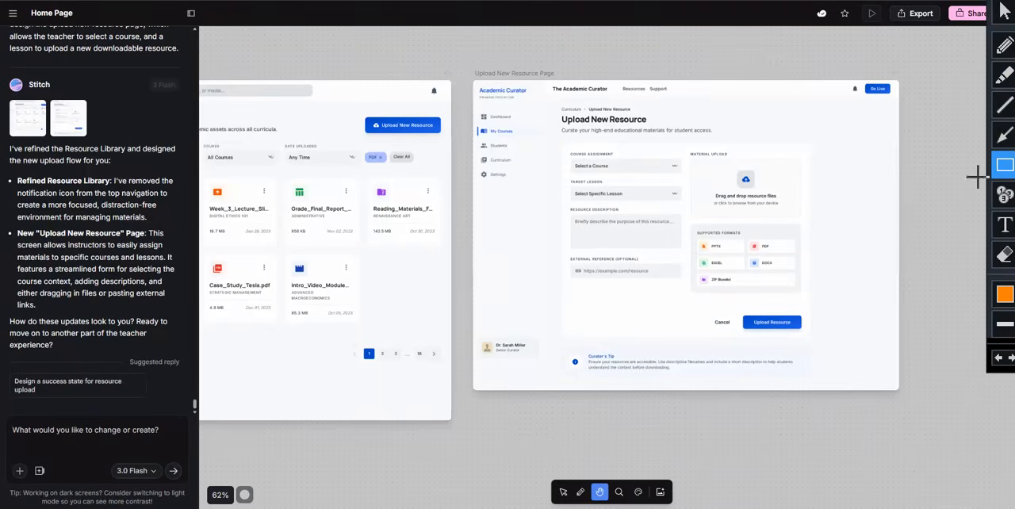
left_click_drag(544, 93, 482, 190)
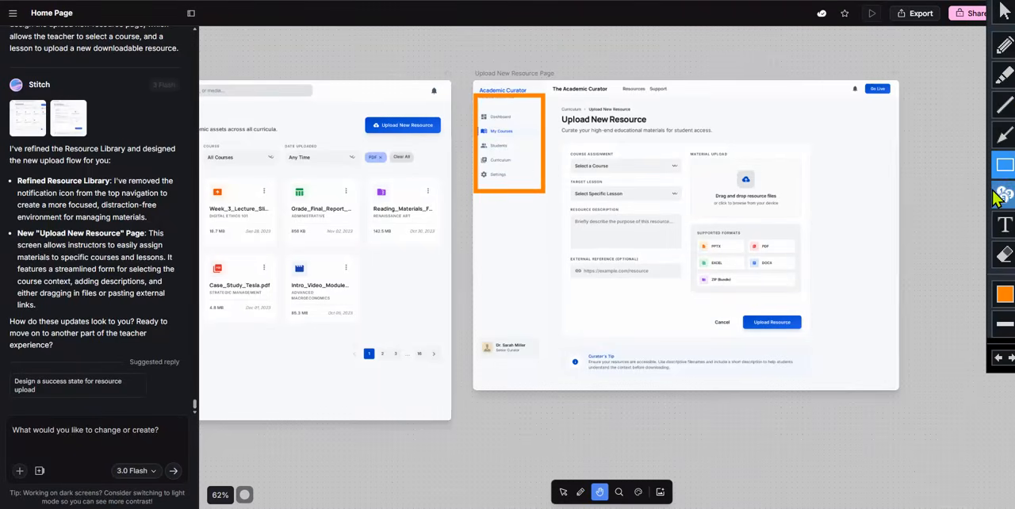
left_click(1003, 134)
left_click_drag(550, 147, 517, 162)
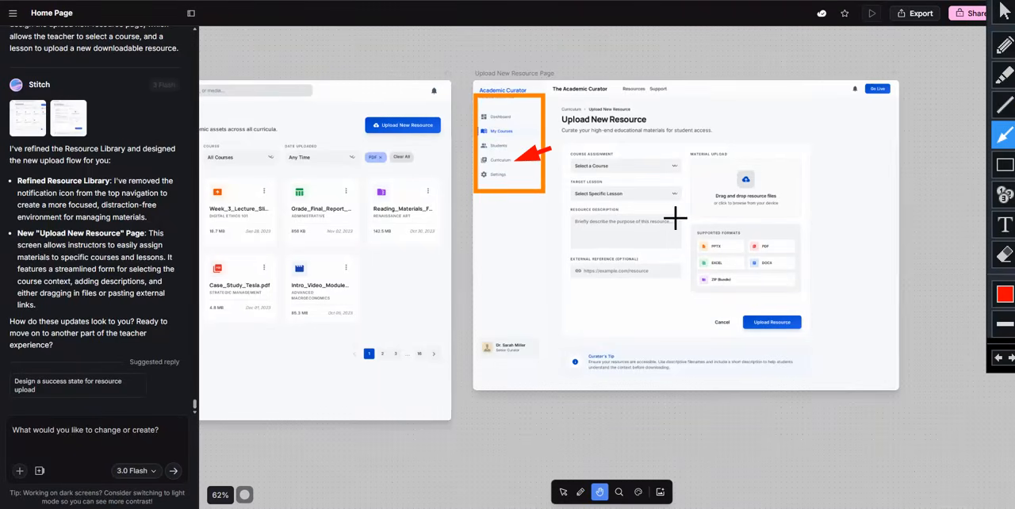
left_click_drag(536, 131, 516, 146)
left_click(1004, 13)
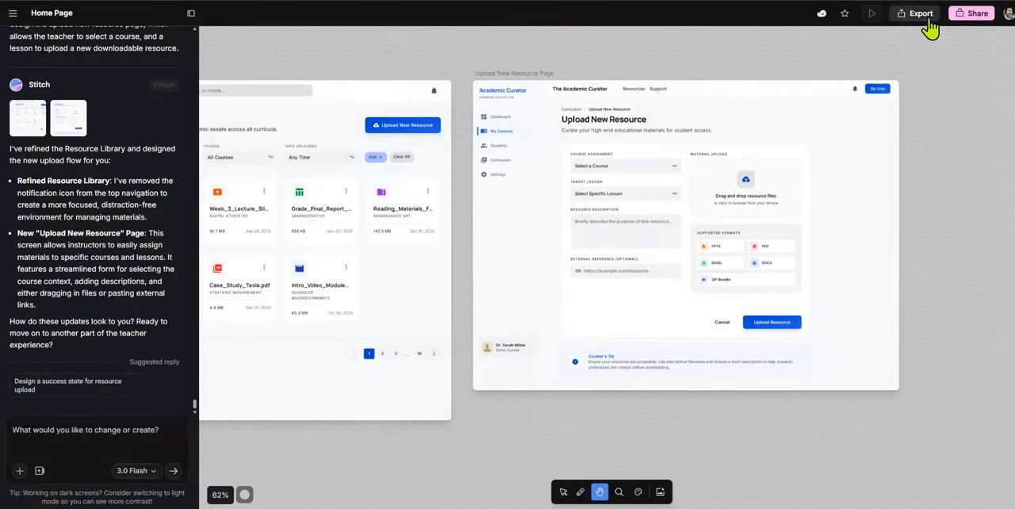
Mark the Go Live button and the course, lesson, resource description and external reference fields with red arrows, and clear the annotations
key("ctrl+alt+d")
left_click(1003, 135)
left_click_drag(866, 122, 876, 91)
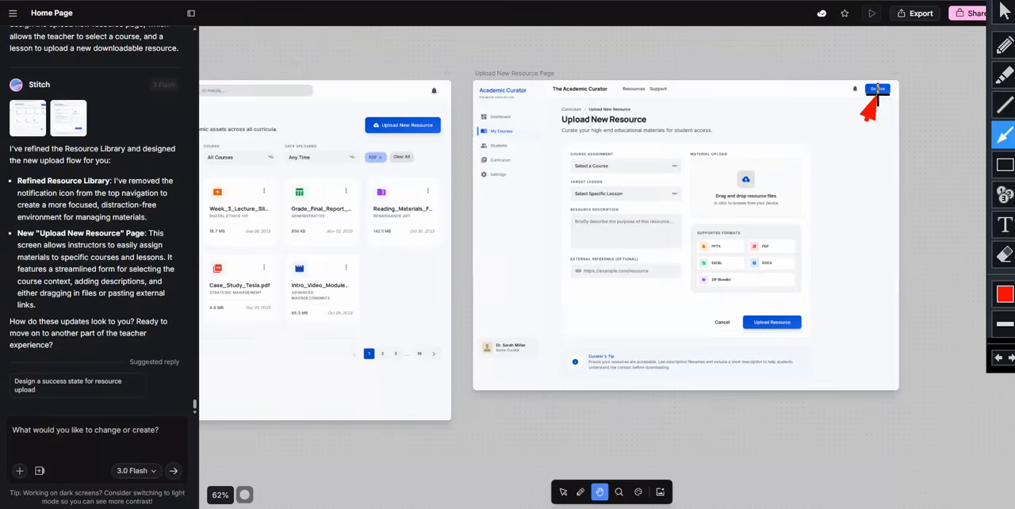
left_click_drag(683, 131, 664, 150)
left_click_drag(542, 176, 568, 188)
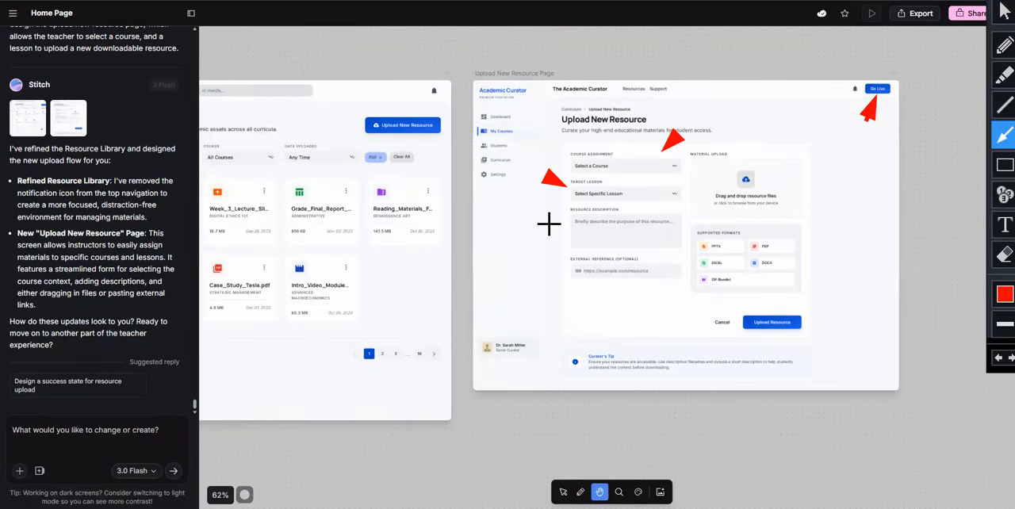
left_click_drag(540, 222, 568, 228)
left_click_drag(541, 263, 569, 270)
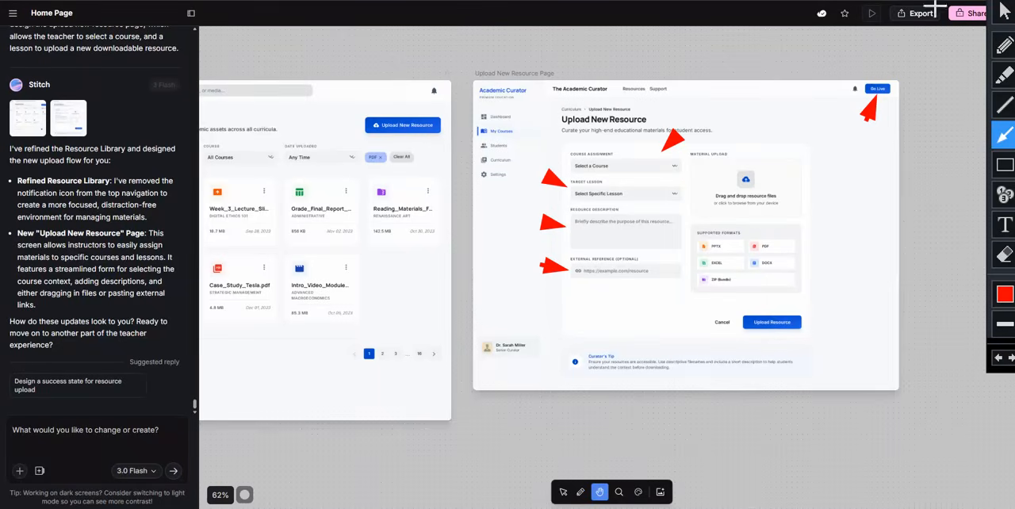
key("Escape")
left_click(663, 316)
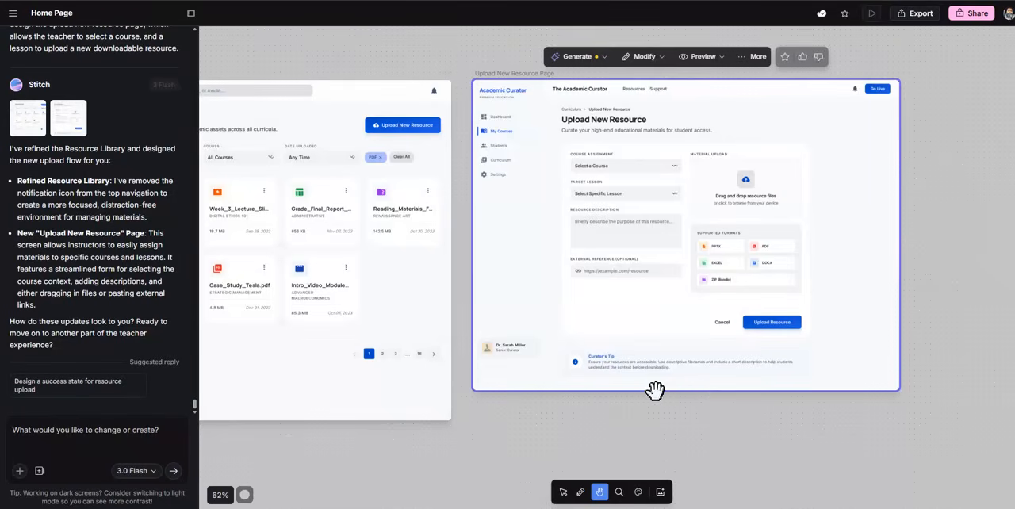
For the refined Resource Library screen, submit the prompt "remove the bell icon from top right"
left_click_drag(448, 446, 676, 448)
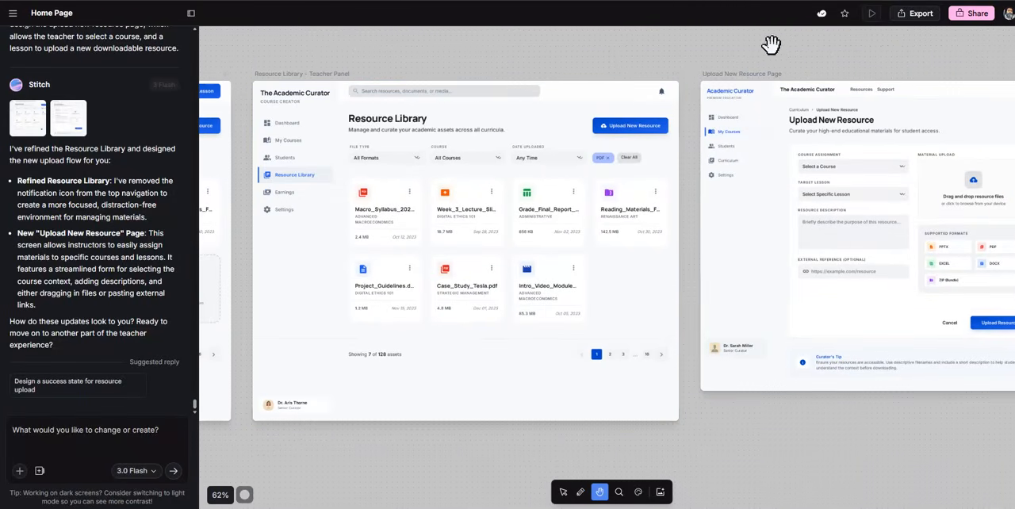
left_click(563, 492)
left_click(499, 222)
left_click(68, 422)
type("remove the")
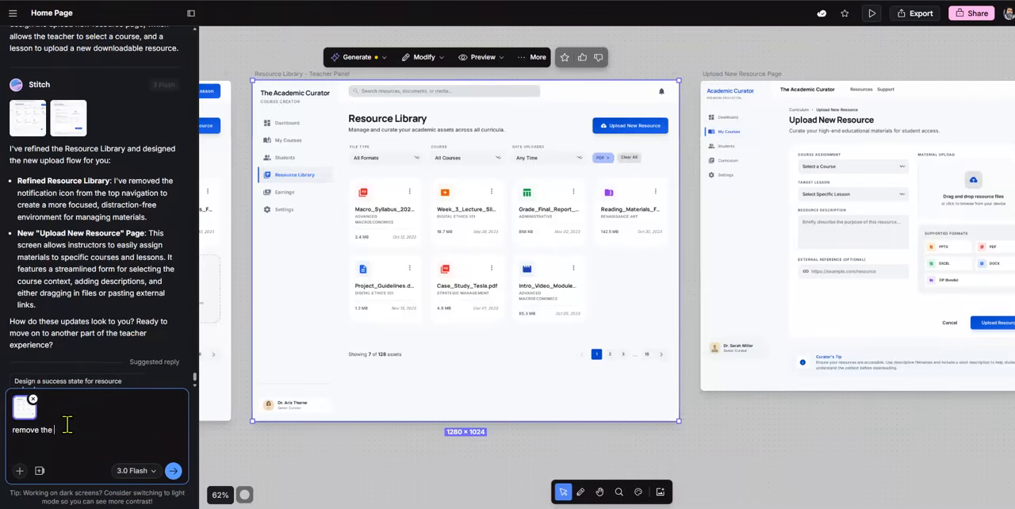
type("bell icon from top right")
key("Return")
Review the Resource Library screen beside the Upload New Resource page while the updated screen generates
left_click(853, 323)
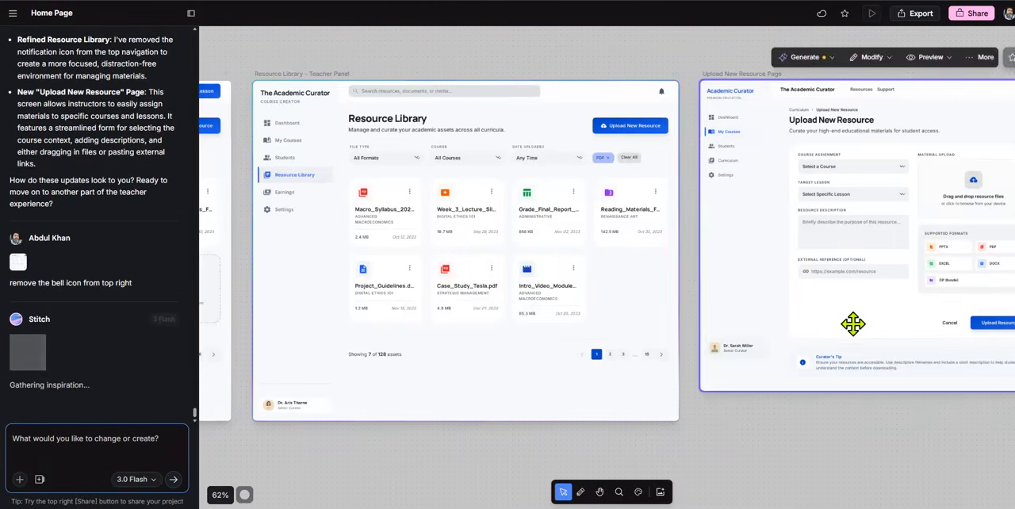
left_click(599, 491)
left_click_drag(796, 286, 680, 287)
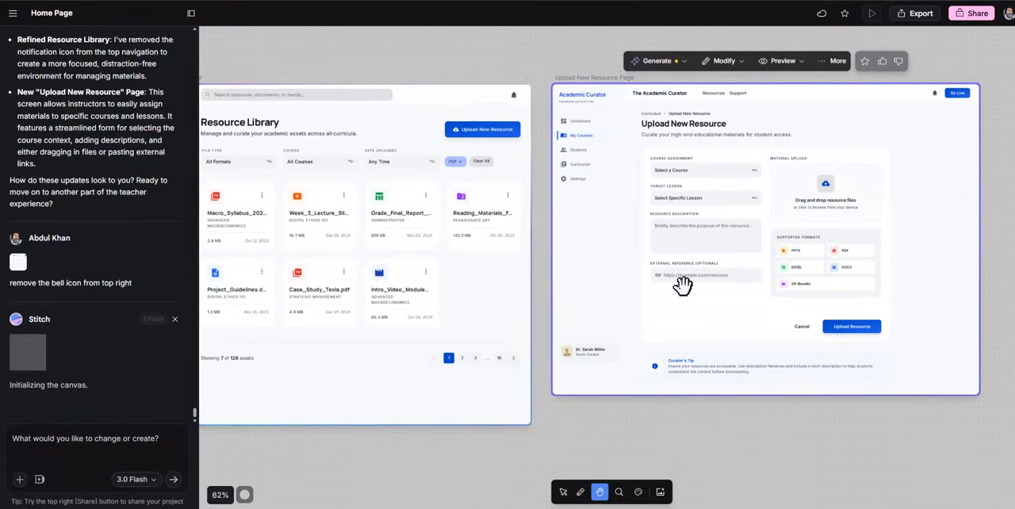
left_click(512, 289)
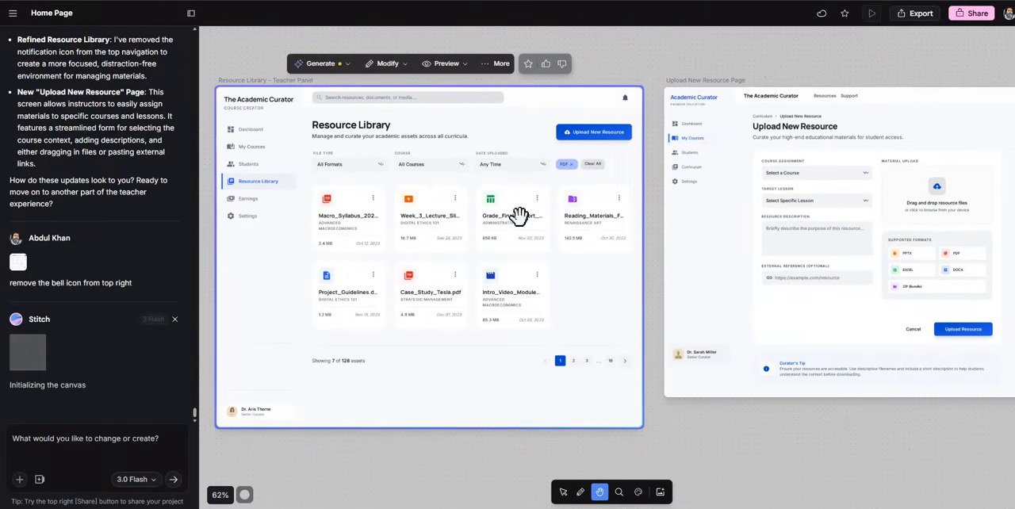
left_click(804, 270)
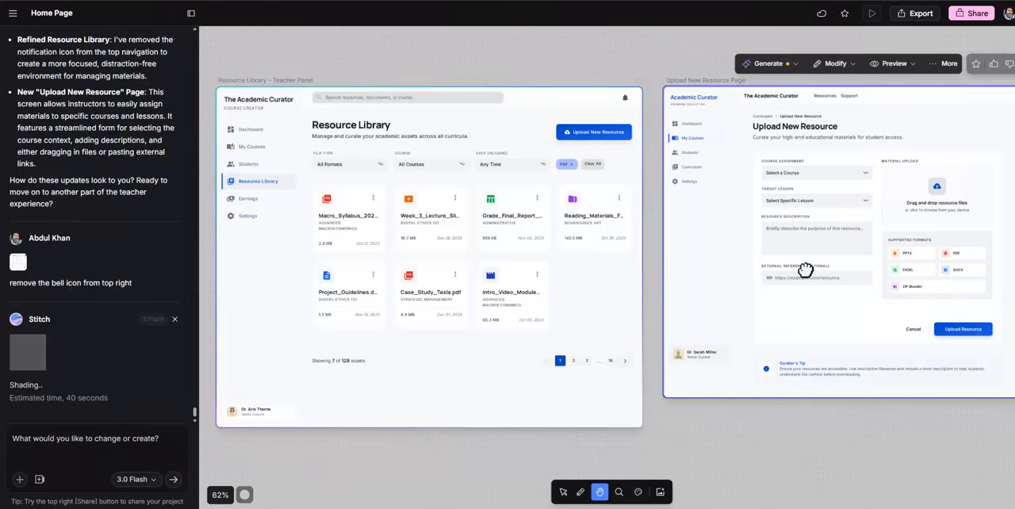
left_click_drag(804, 270, 639, 279)
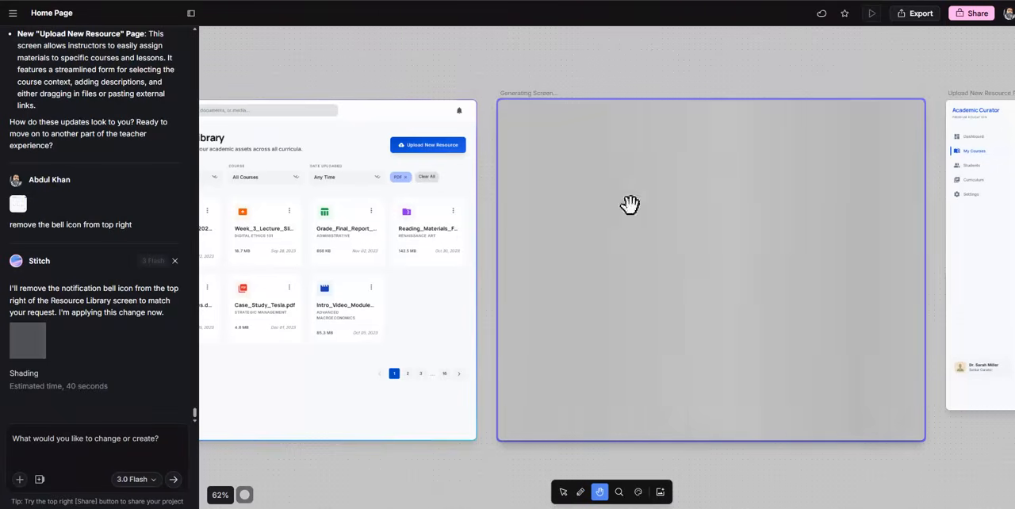
left_click(495, 471)
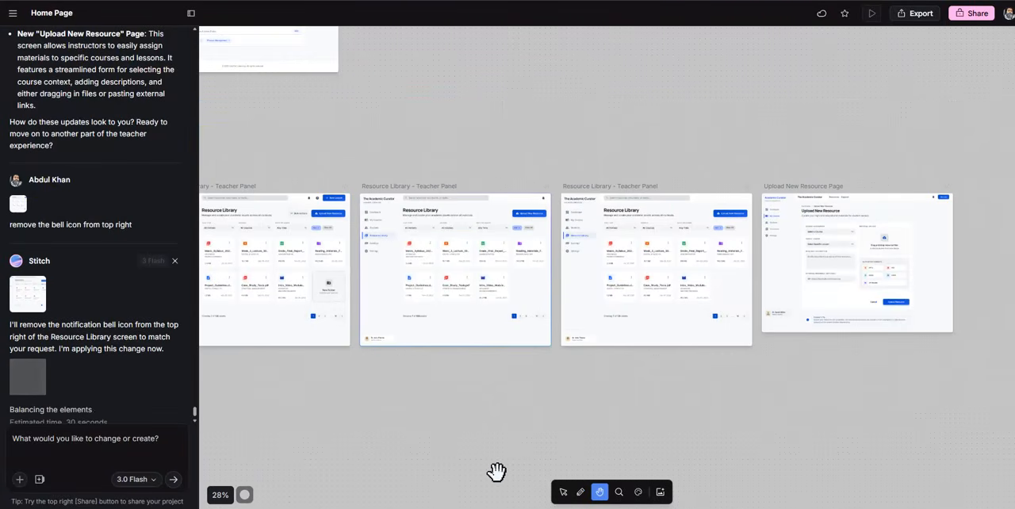
Compare the regenerated Resource Library screen with the previous version, checking the header's bell icon
left_click(619, 491)
left_click(646, 301)
left_click(646, 301)
left_click(599, 491)
left_click_drag(439, 445, 680, 447)
left_click(769, 136)
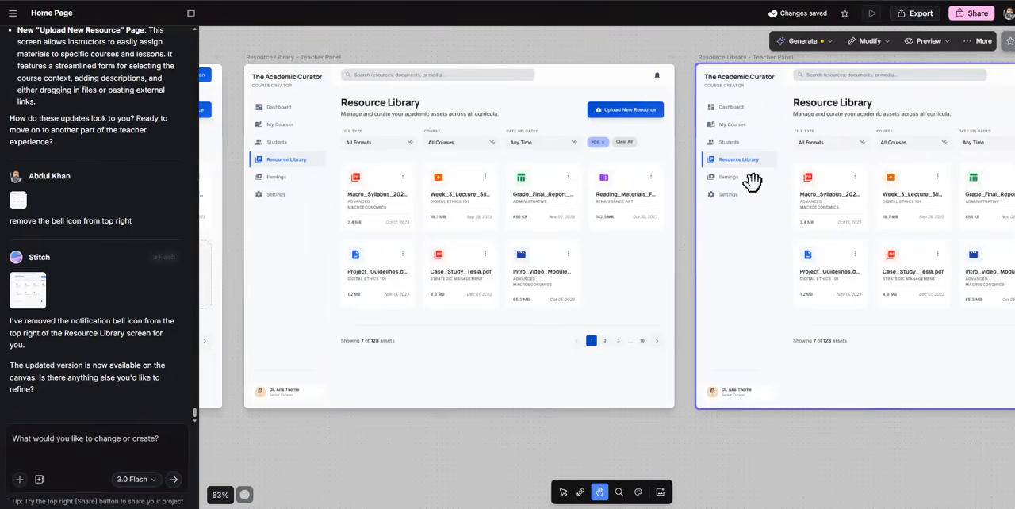
left_click_drag(801, 446, 616, 444)
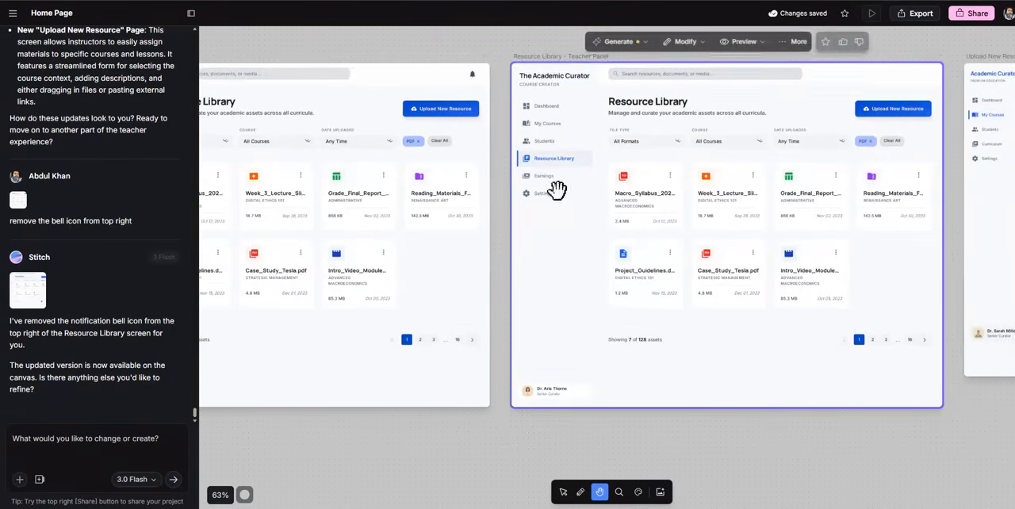
Inspect the Upload New Resource page's header, navigation and form fields for elements to refine
left_click_drag(845, 455, 718, 458)
left_click_drag(598, 466, 460, 460)
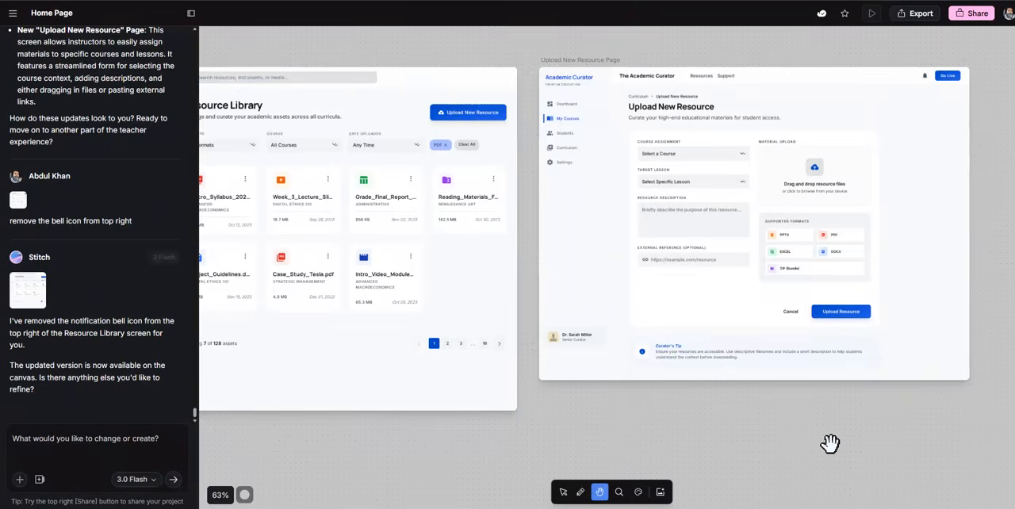
left_click(772, 342)
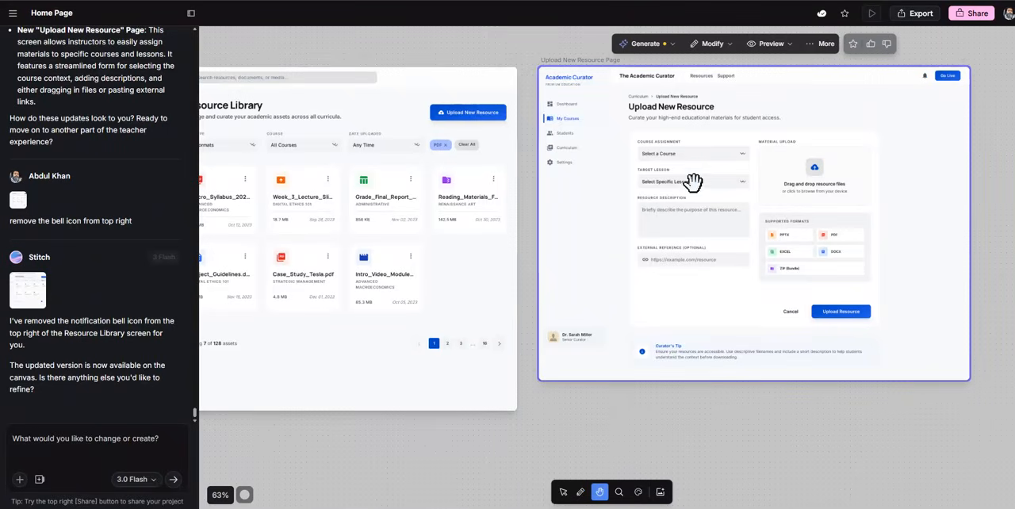
left_click(933, 1)
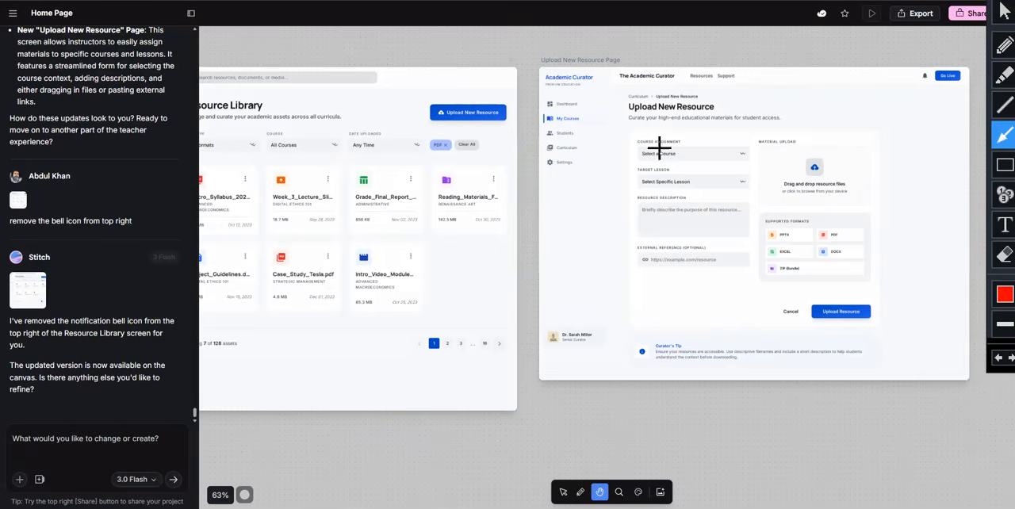
left_click(1005, 12)
left_click(635, 272)
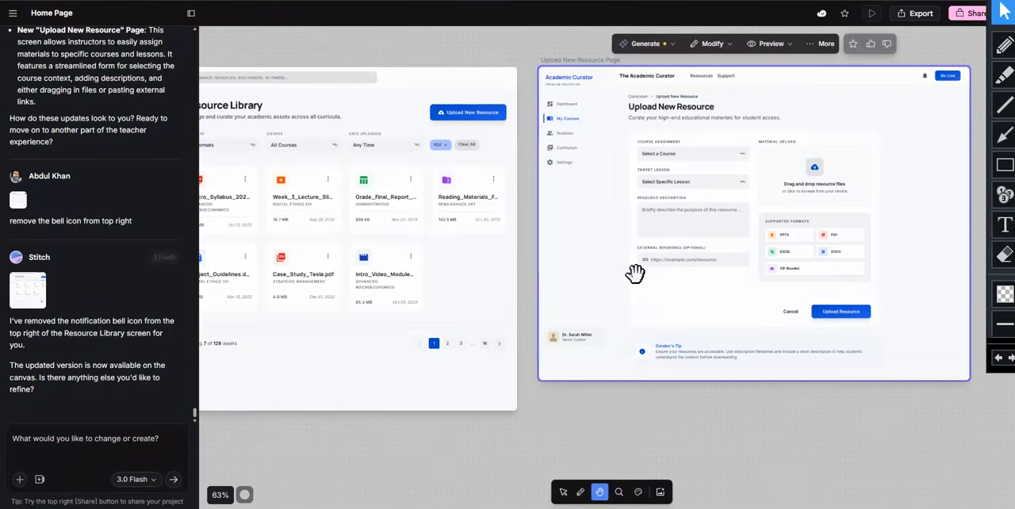
For the Upload New Resource page, start a prompt with "remove the go live cta," and correct the misspelled word
left_click(563, 492)
left_click(125, 434)
type("remove teh")
key("BackSpace")
key("BackSpace")
key("BackSpace")
type("he go live cta,")
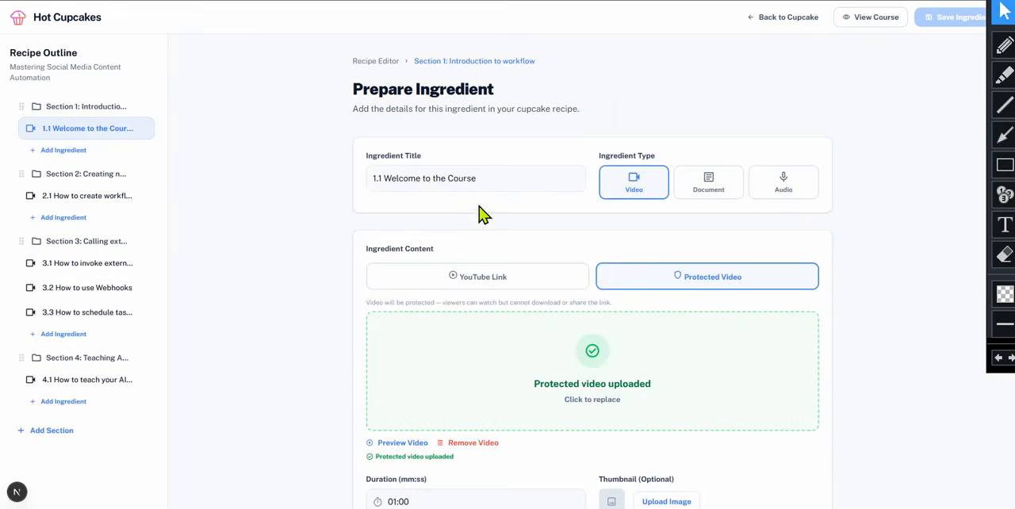
Extend the prompt to say no resource description or external reference is required, and the teacher only selects course and lesson, then uploads the file
scroll(480, 216, "down", 5)
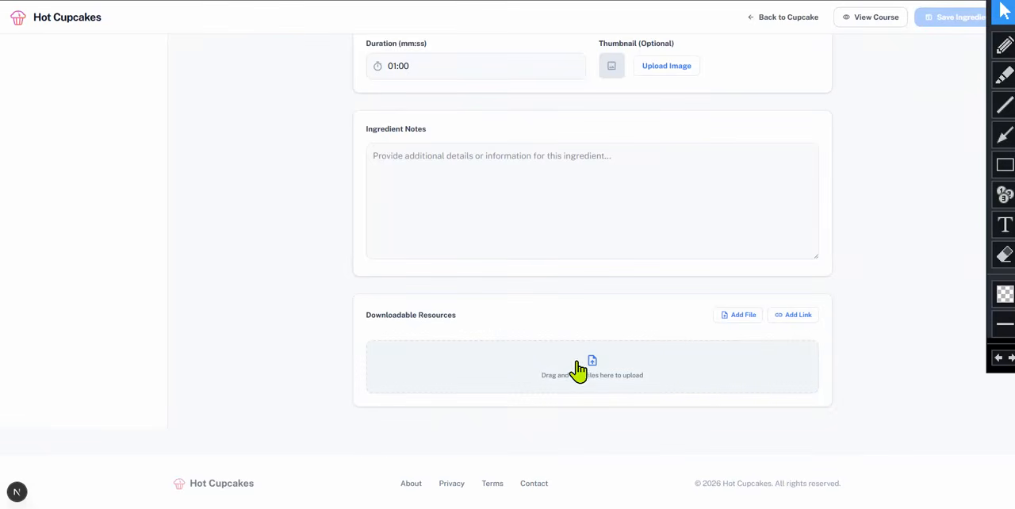
scroll(625, 373, "up", 4)
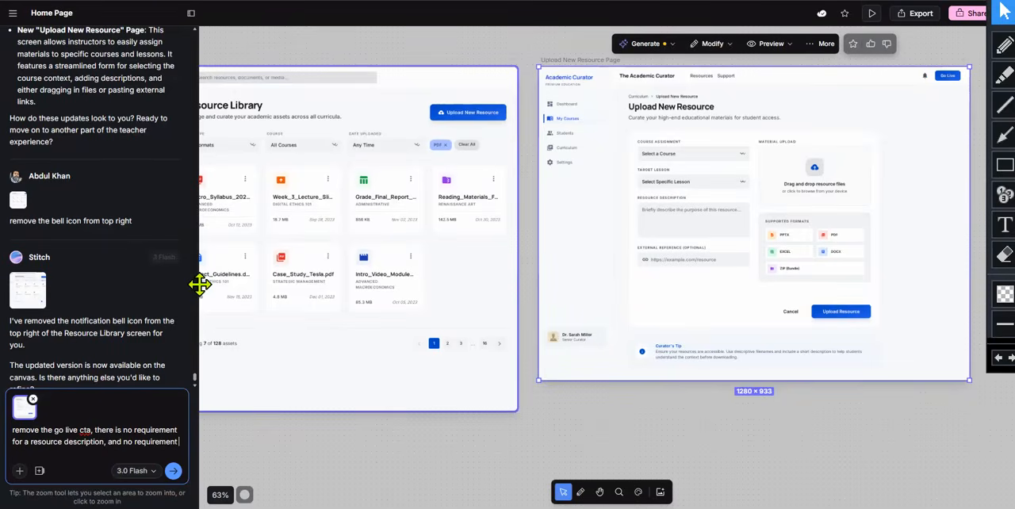
type("for")
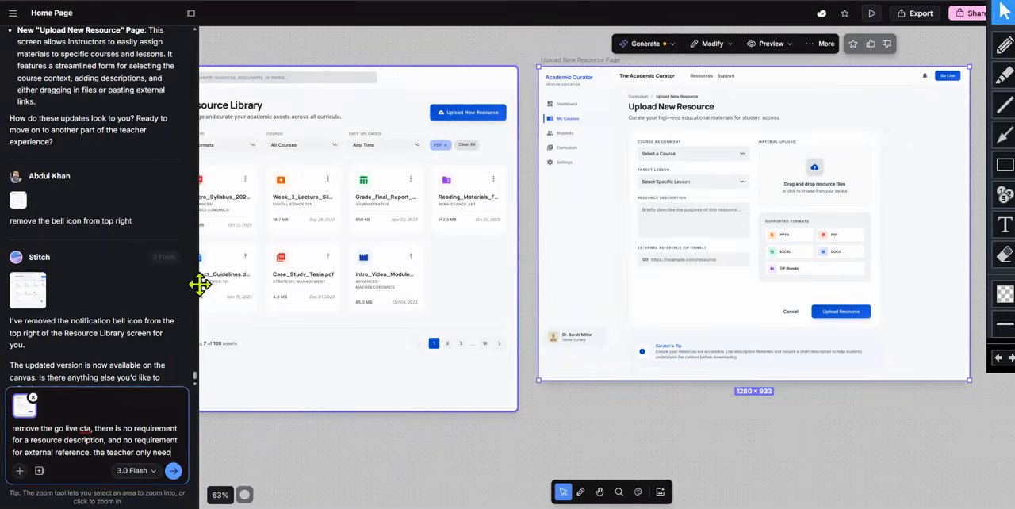
type("s to select the course and the lesson an")
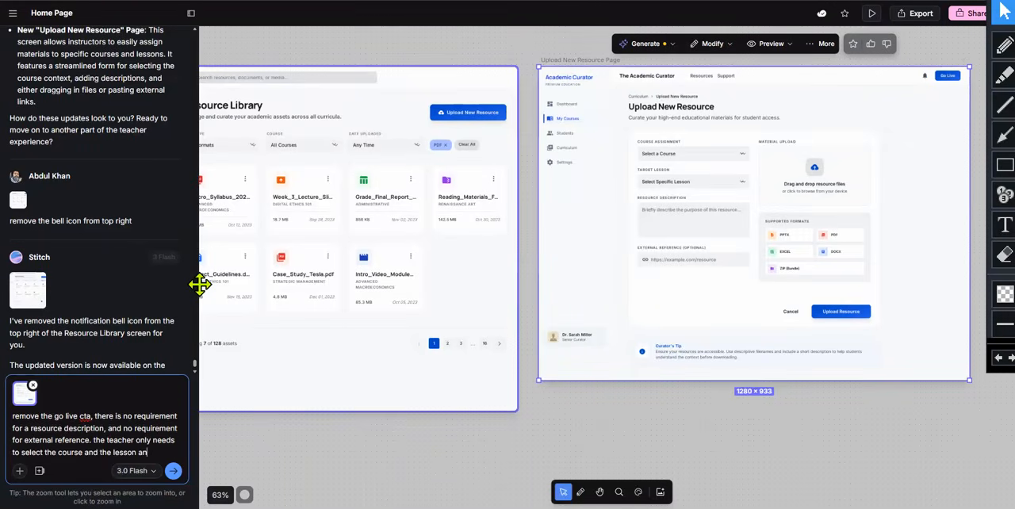
type("upload the file. also remove the bell icon")
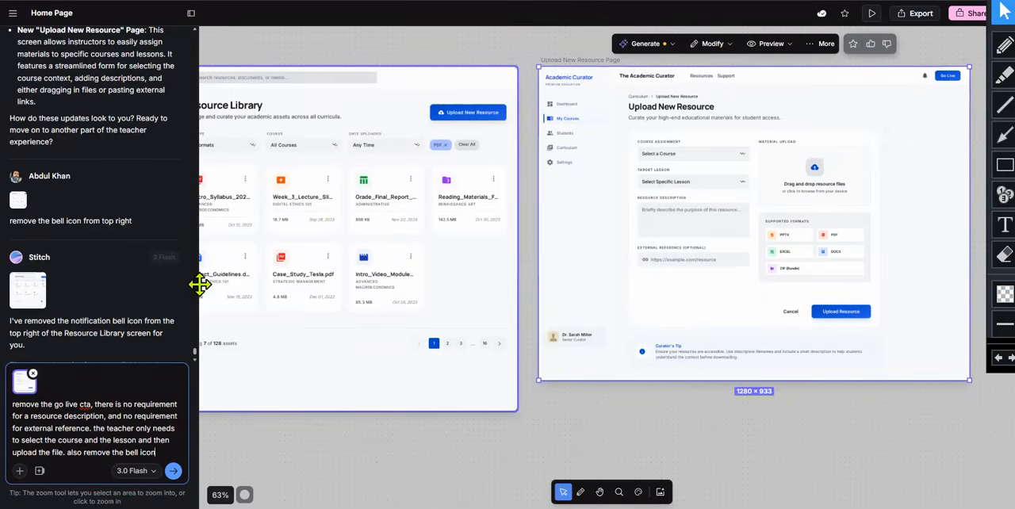
Add to the prompt the removal of the top-right bell icon and the resources and support nav links, and submit it
type("p right")
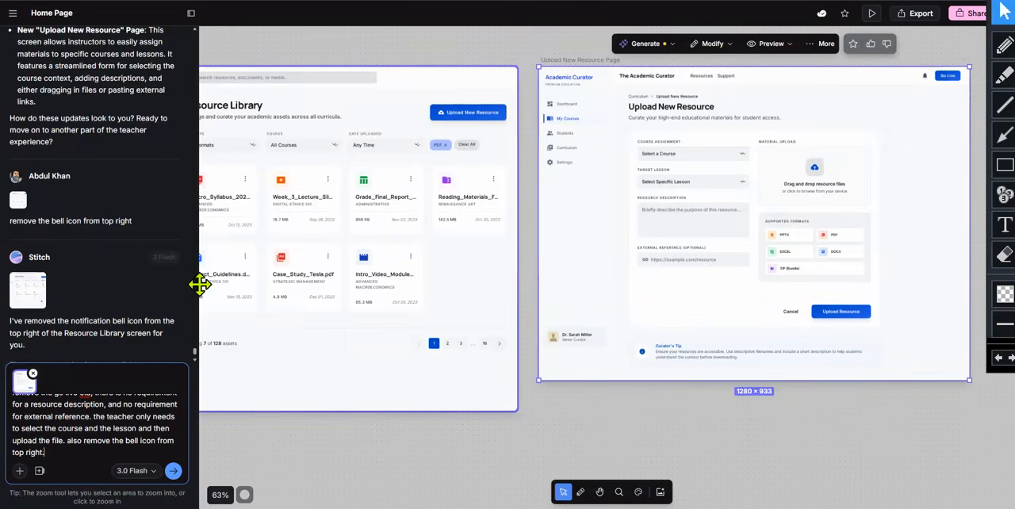
type(".")
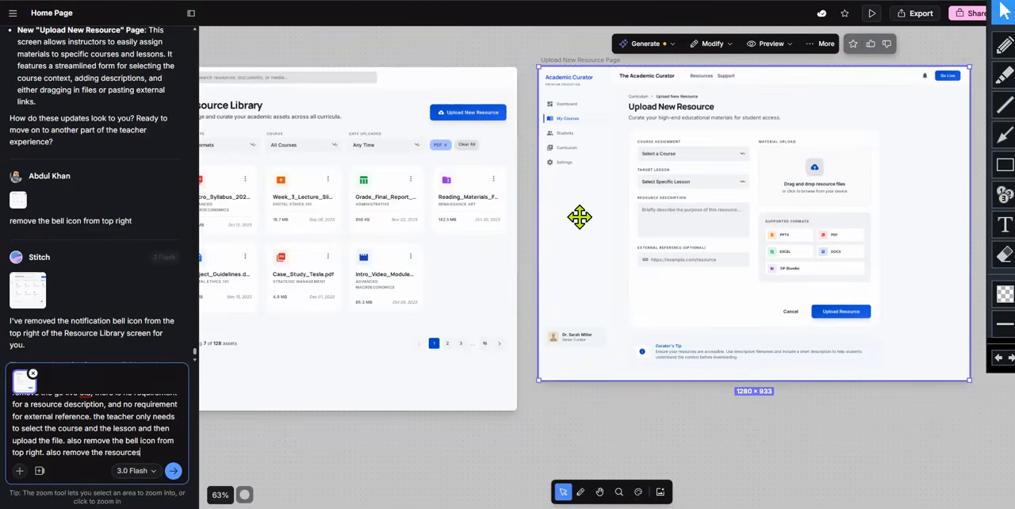
type("av link")
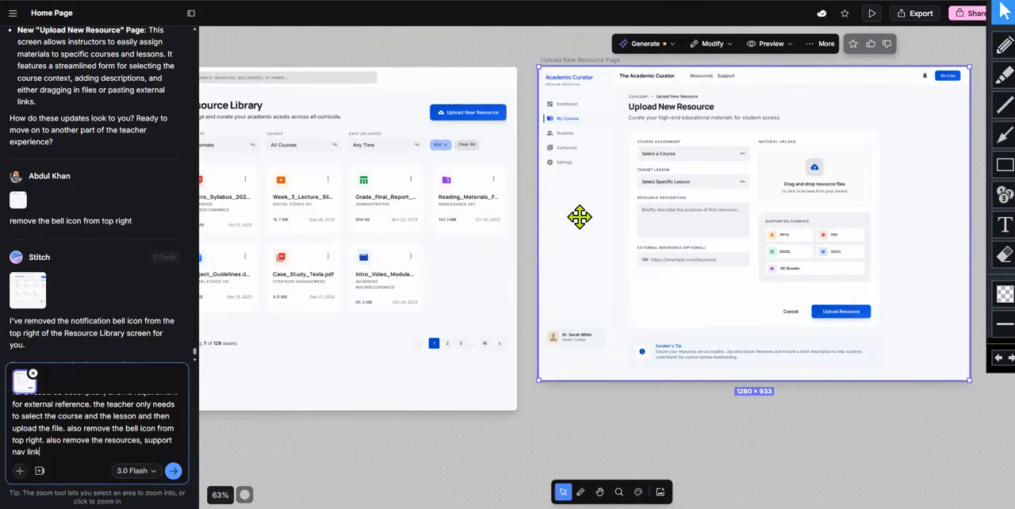
type("s on top nav.")
key("Return")
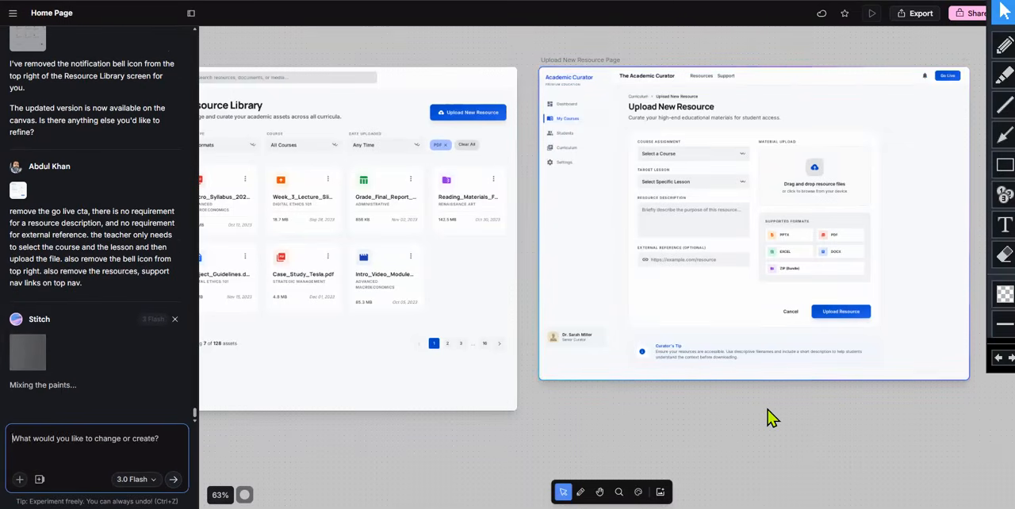
Point out the three Resource Library versions on the canvas with red annotation arrows
left_click(599, 491)
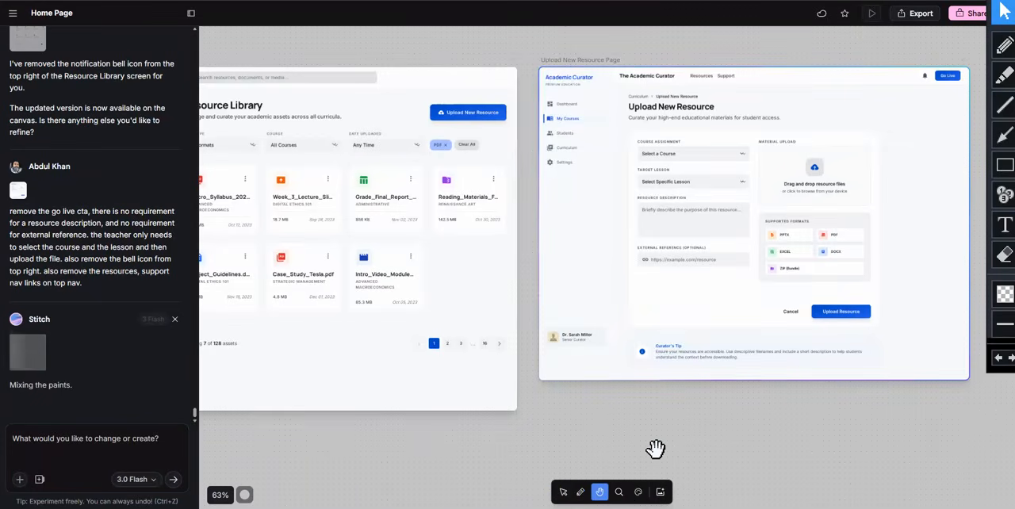
key("ctrl+minus")
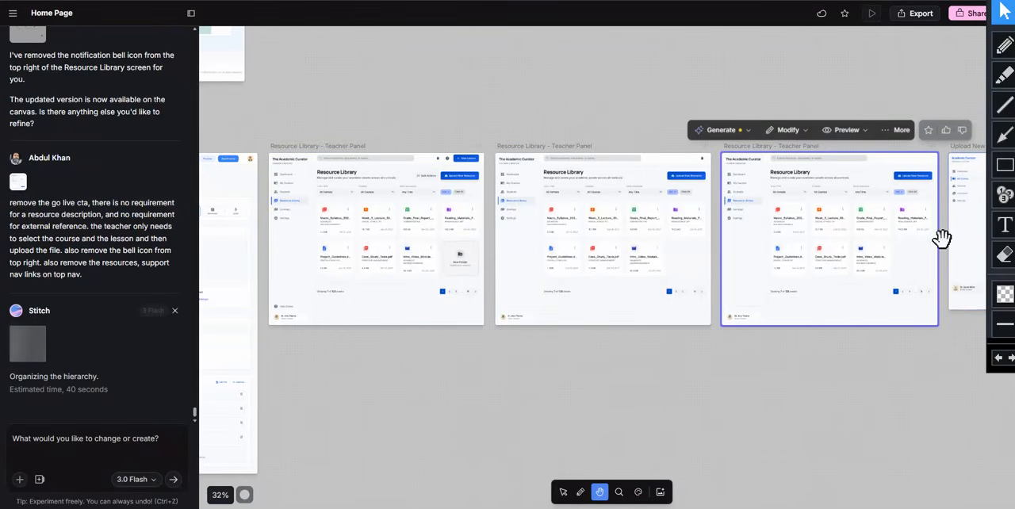
left_click(1003, 136)
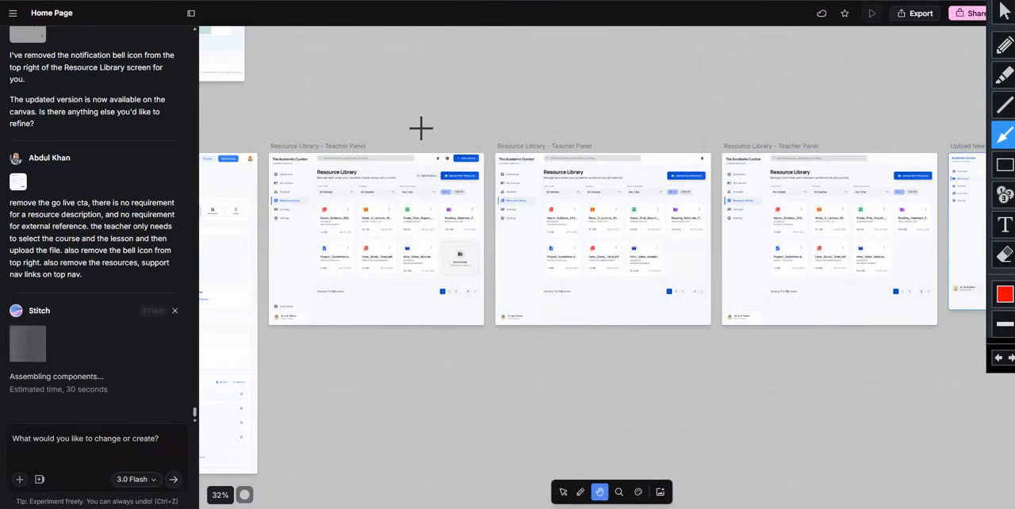
left_click_drag(424, 117, 375, 208)
left_click_drag(528, 115, 588, 190)
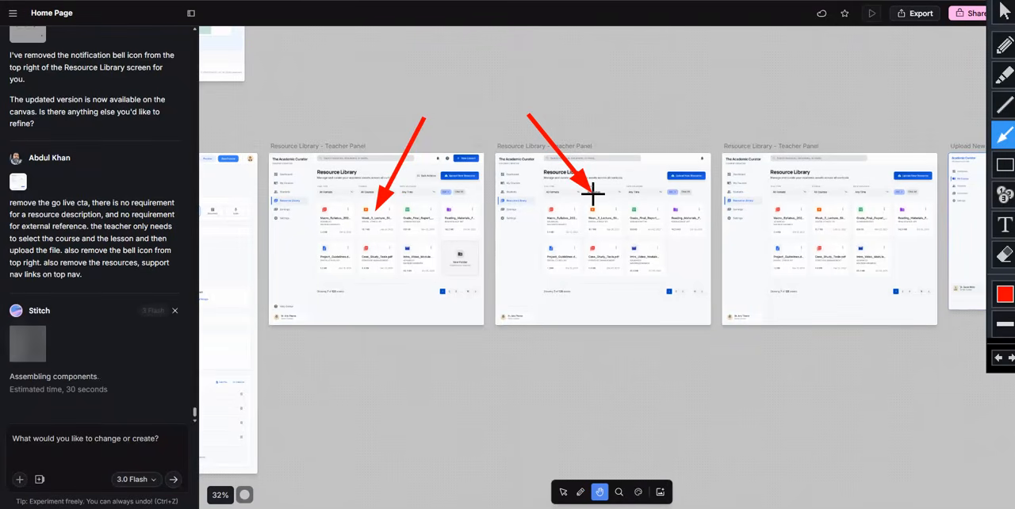
left_click_drag(755, 108, 795, 190)
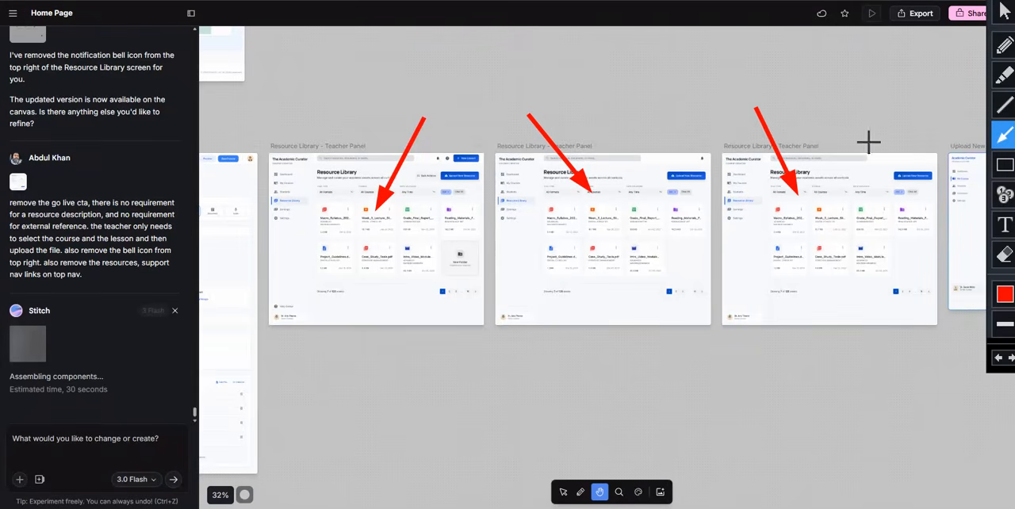
left_click(1004, 11)
Delete the two older Resource Library screens and move the remaining one into the space they leave
left_click(407, 219)
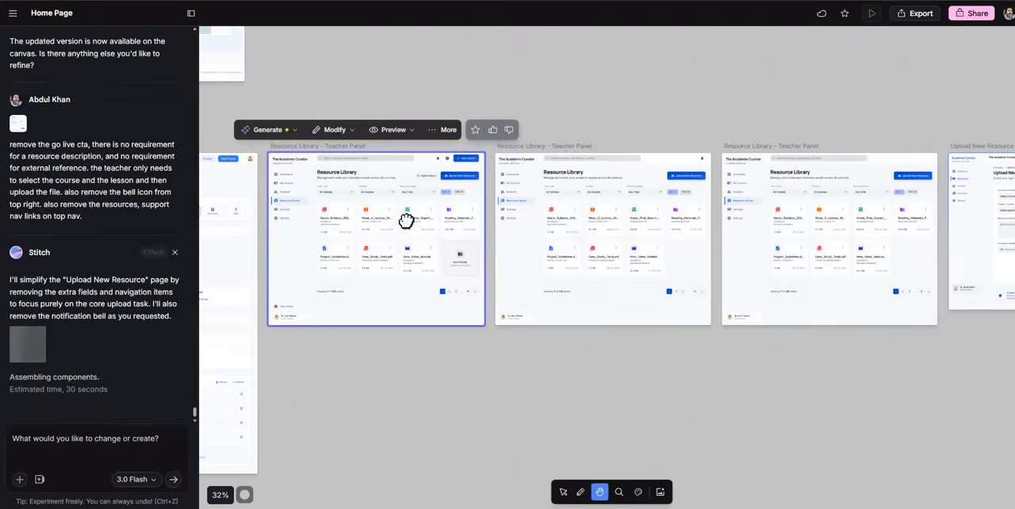
right_click(409, 220)
left_click(445, 249)
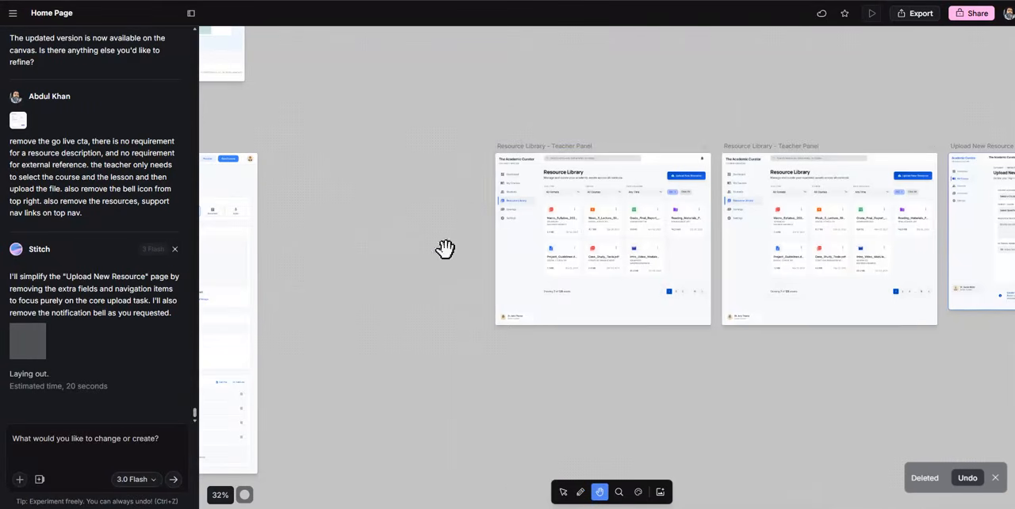
right_click(530, 226)
left_click(561, 254)
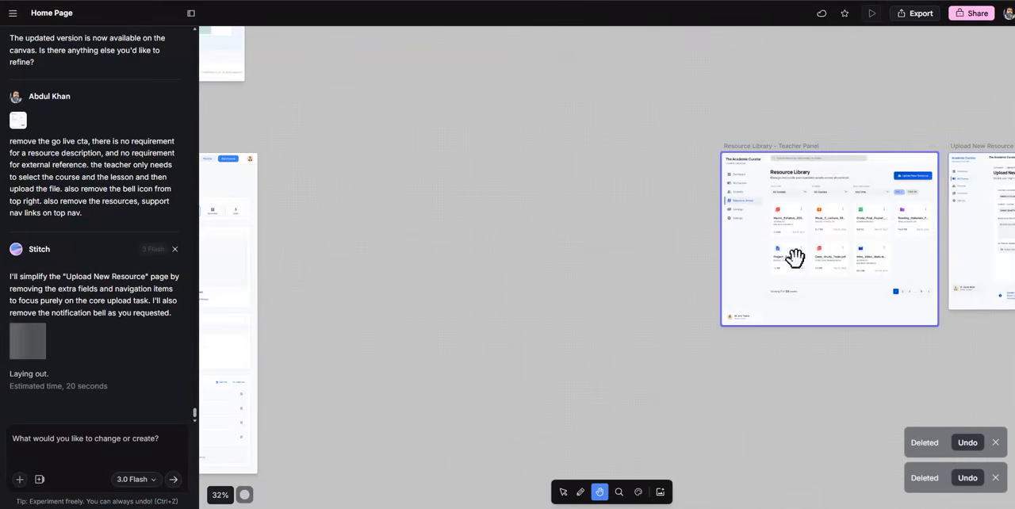
left_click(563, 492)
left_click_drag(799, 236, 383, 272)
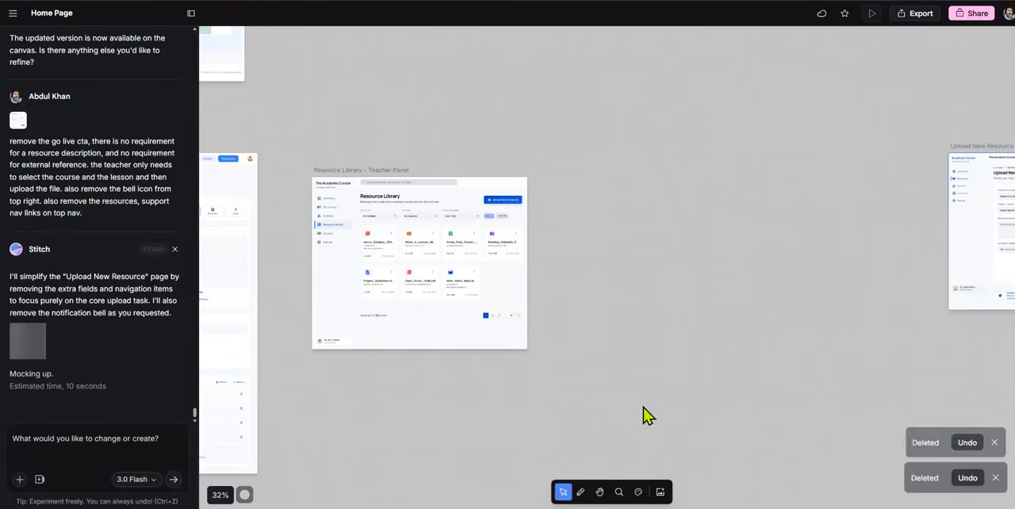
Examine the generated Upload New Resource (Simplified) screen up close beside the previous version
left_click(599, 491)
scroll(555, 366, "right", 5)
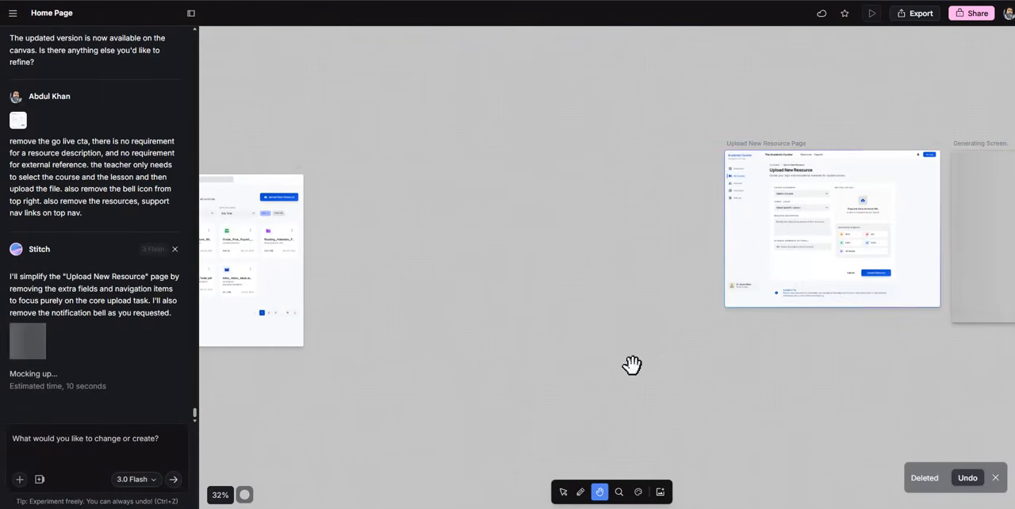
left_click_drag(657, 362, 328, 369)
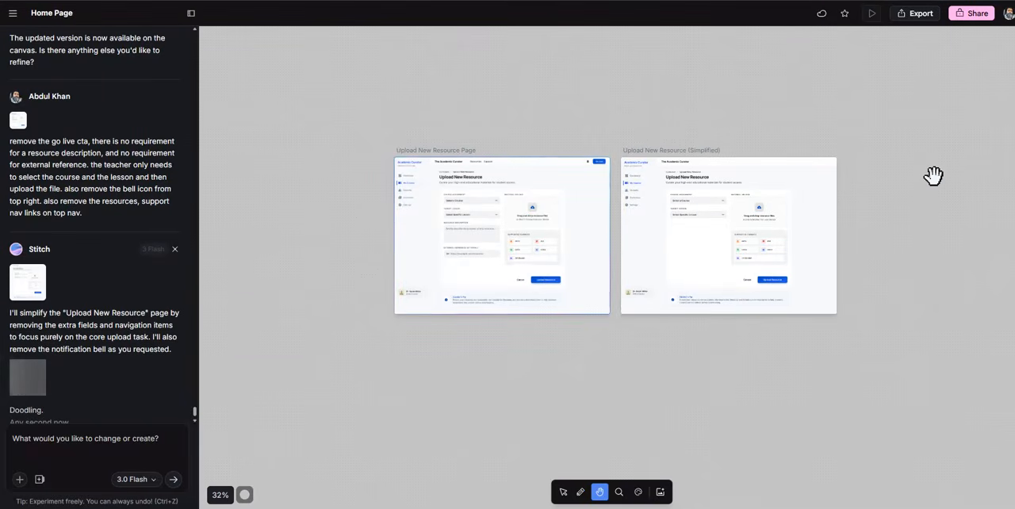
left_click(618, 493)
left_click(704, 260)
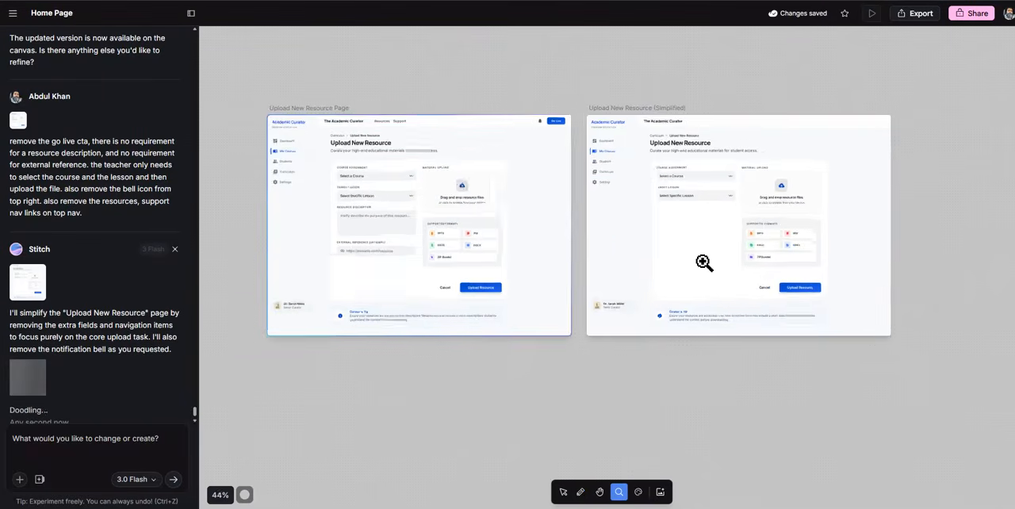
left_click(705, 260)
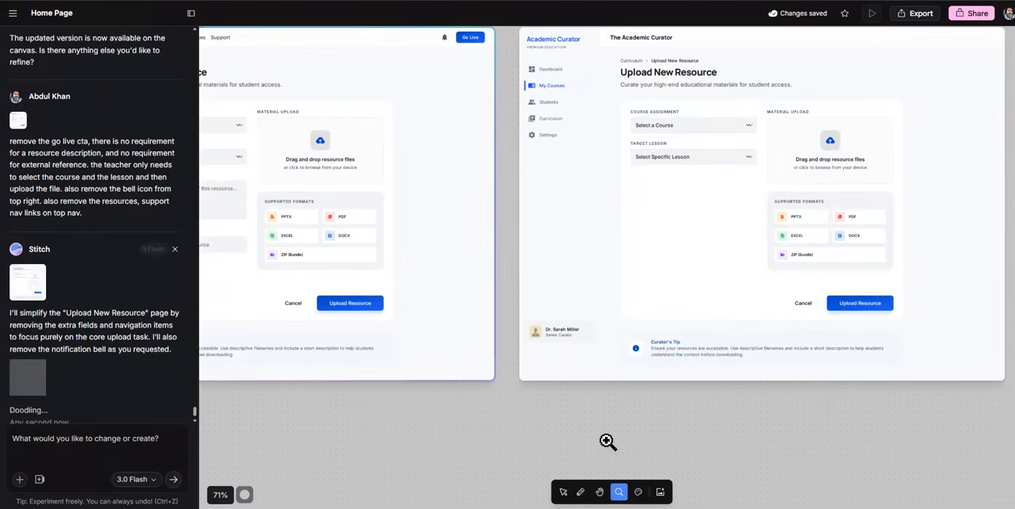
left_click(600, 491)
left_click_drag(806, 220, 684, 262)
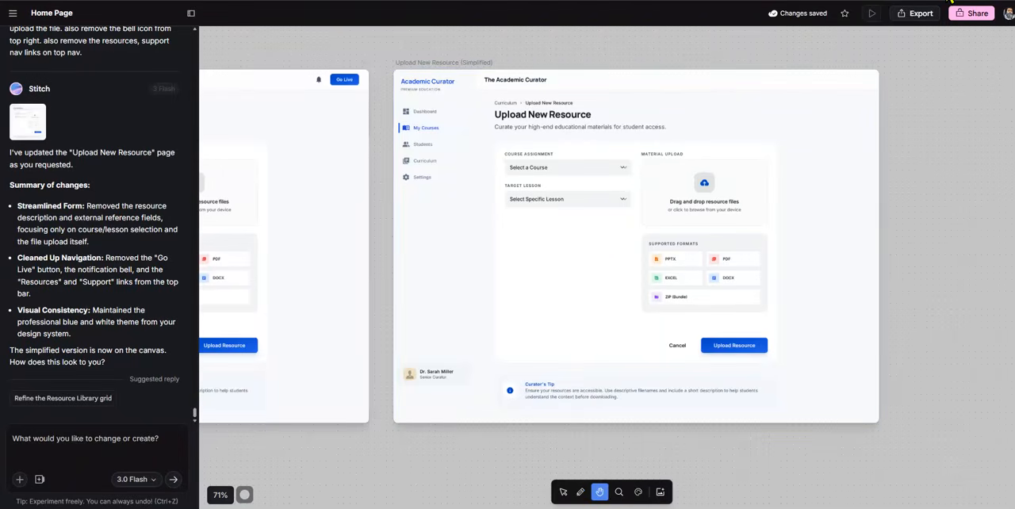
Point out the simplified page's header, course and lesson fields, upload area, supported formats, profile block and Curator's Tip with red arrows
left_click(982, 1)
left_click(1005, 135)
left_click_drag(872, 81, 644, 80)
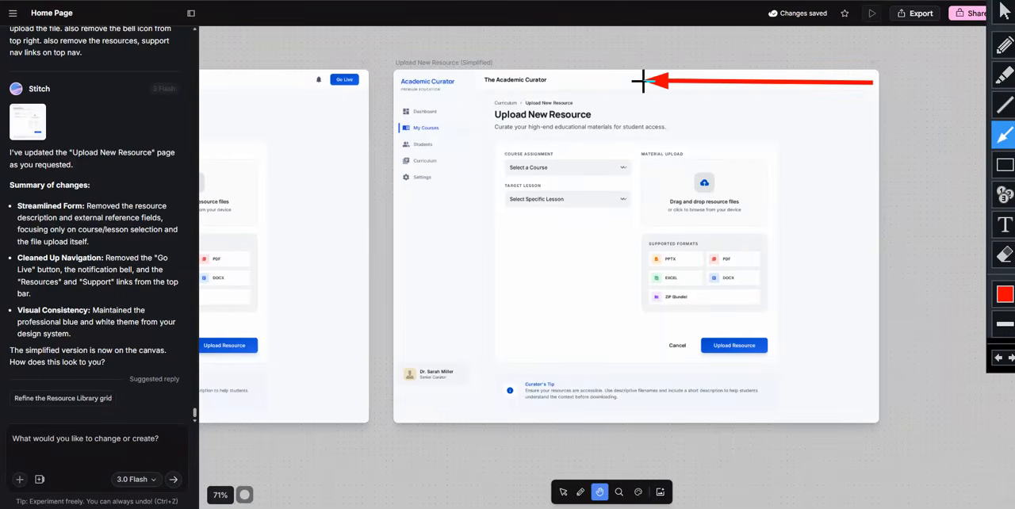
left_click_drag(469, 134, 495, 159)
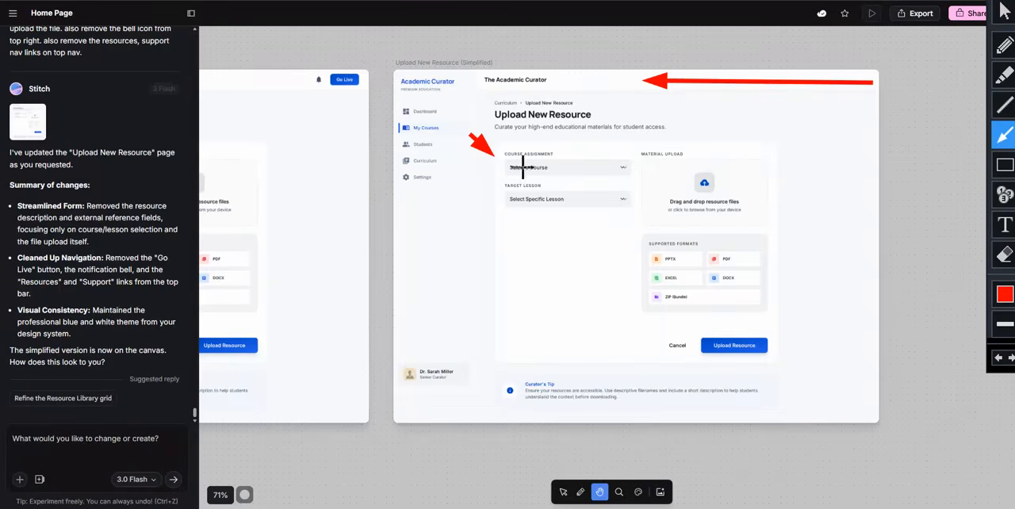
left_click_drag(471, 224, 505, 202)
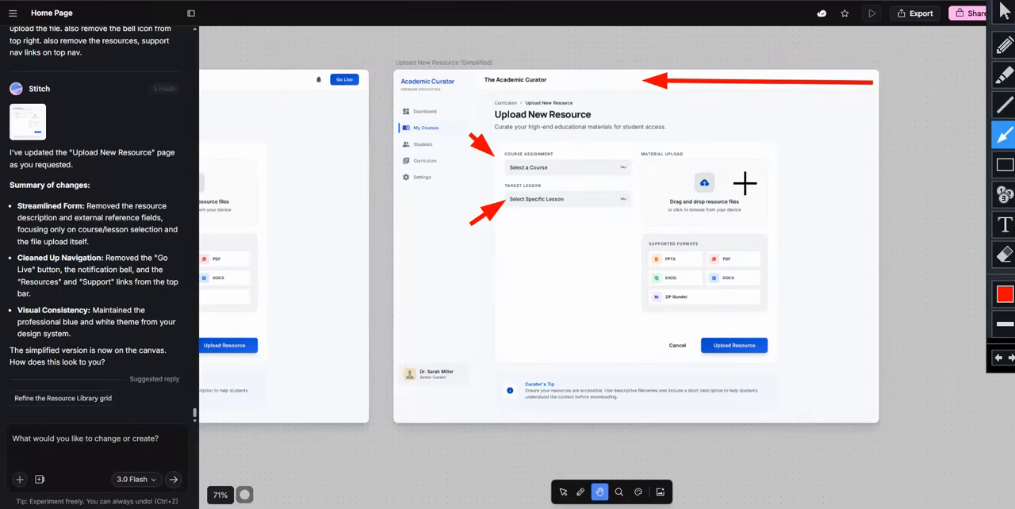
left_click_drag(829, 147, 783, 182)
left_click_drag(825, 268, 779, 288)
left_click_drag(838, 358, 819, 359)
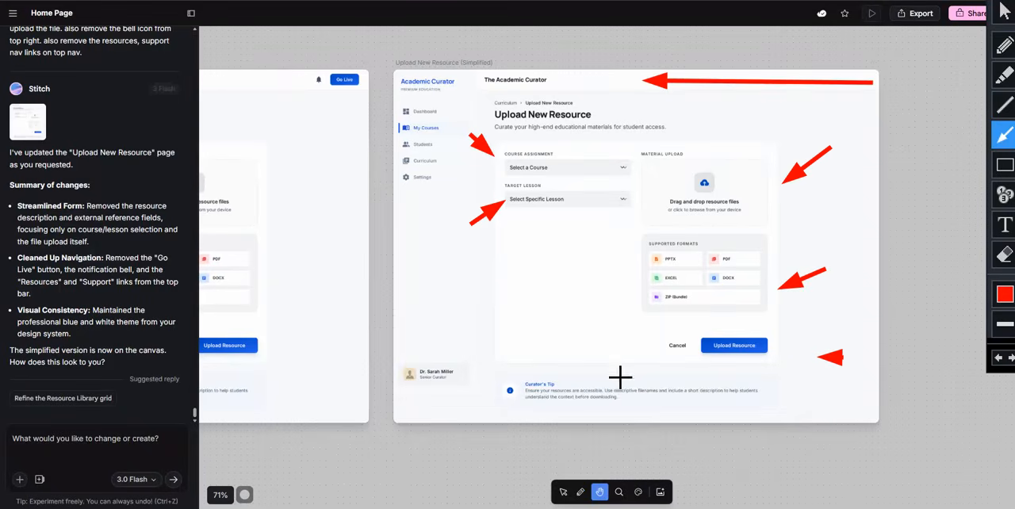
left_click_drag(577, 350, 602, 390)
left_click_drag(487, 319, 456, 347)
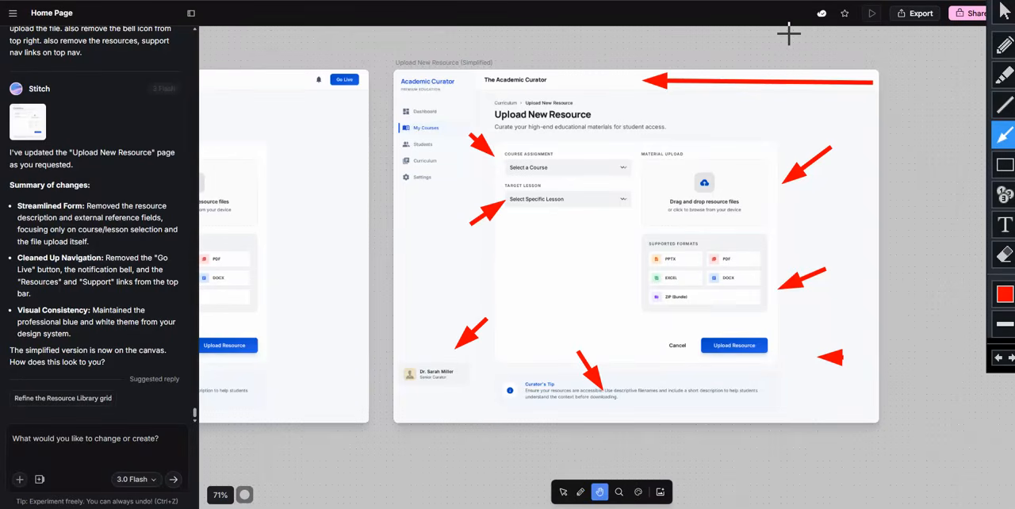
left_click_drag(588, 142, 558, 154)
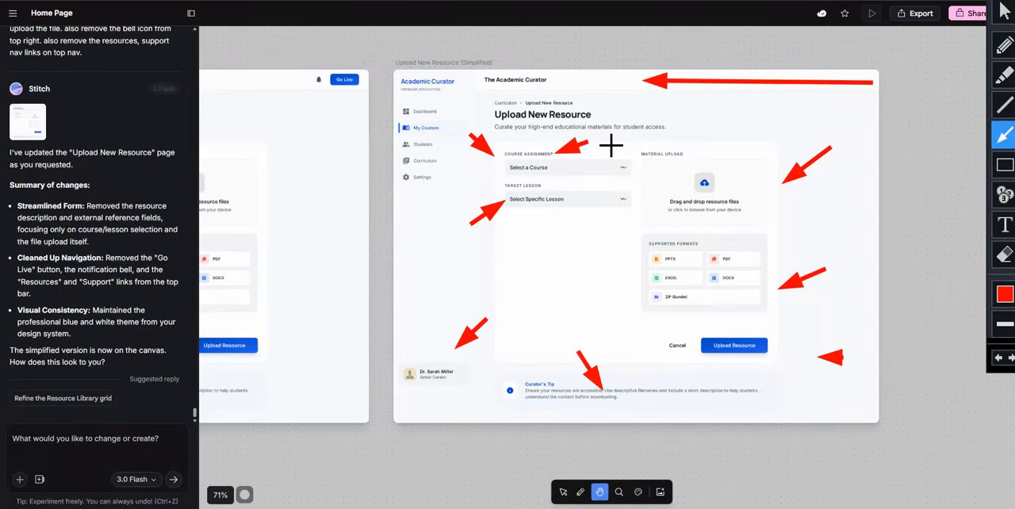
left_click(960, 1)
Select the Upload New Resource (Simplified) screen and put it into edit mode
left_click(745, 225)
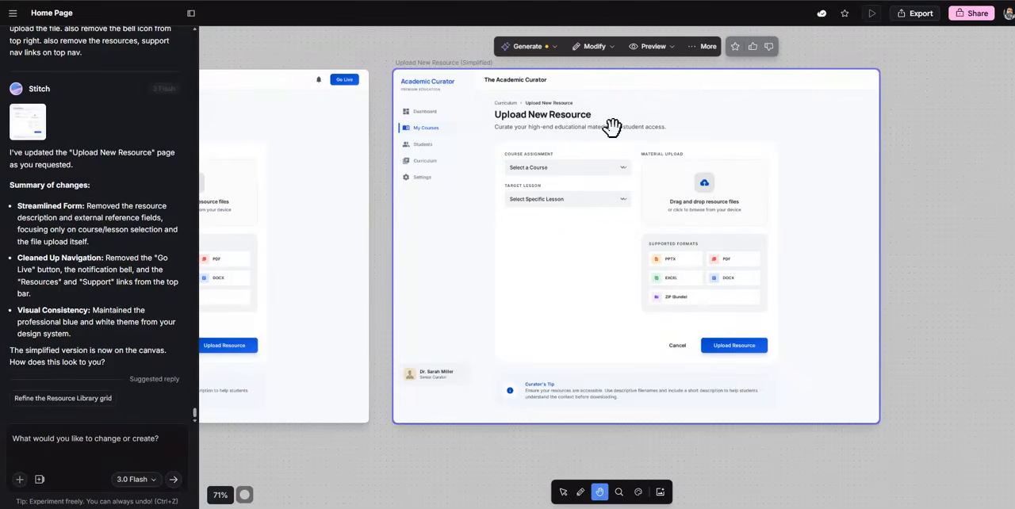
left_click(564, 493)
left_click(563, 492)
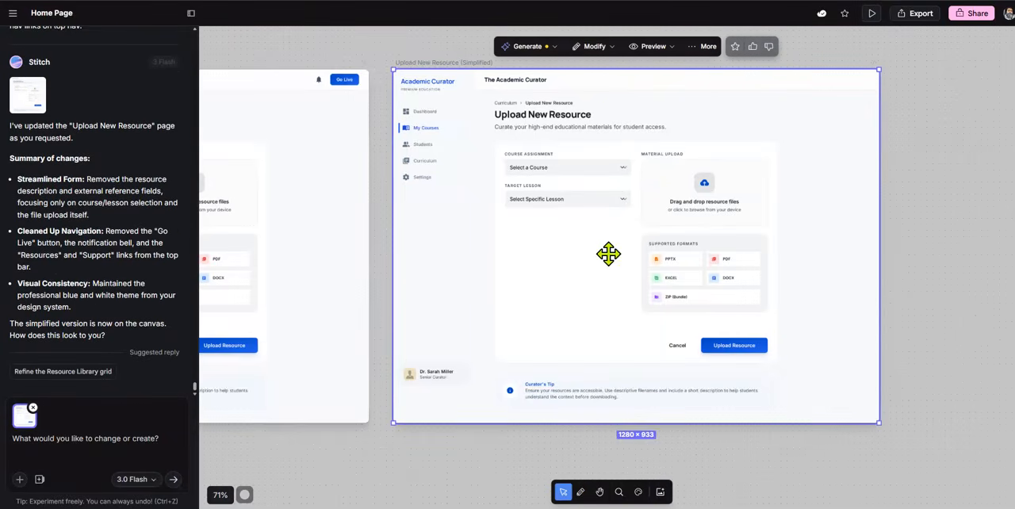
left_click(610, 47)
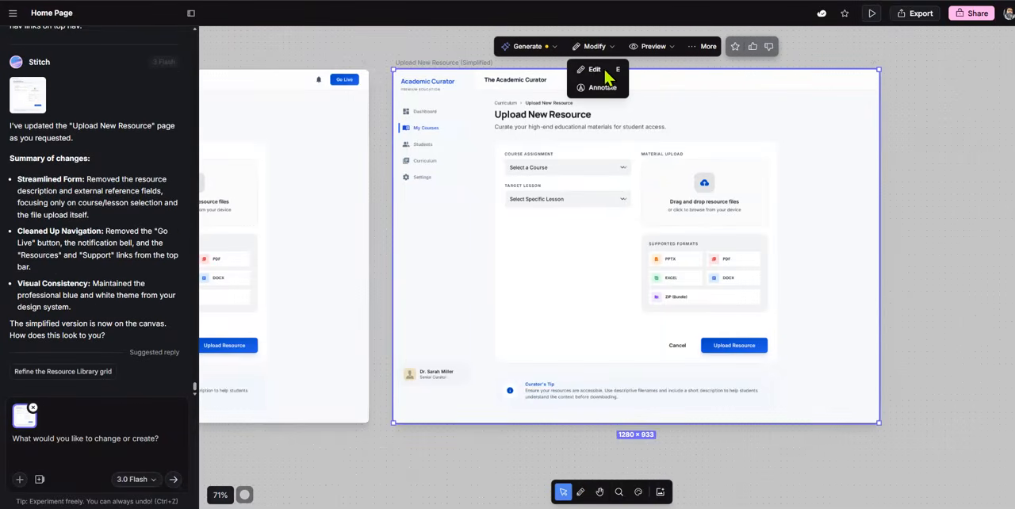
left_click(611, 74)
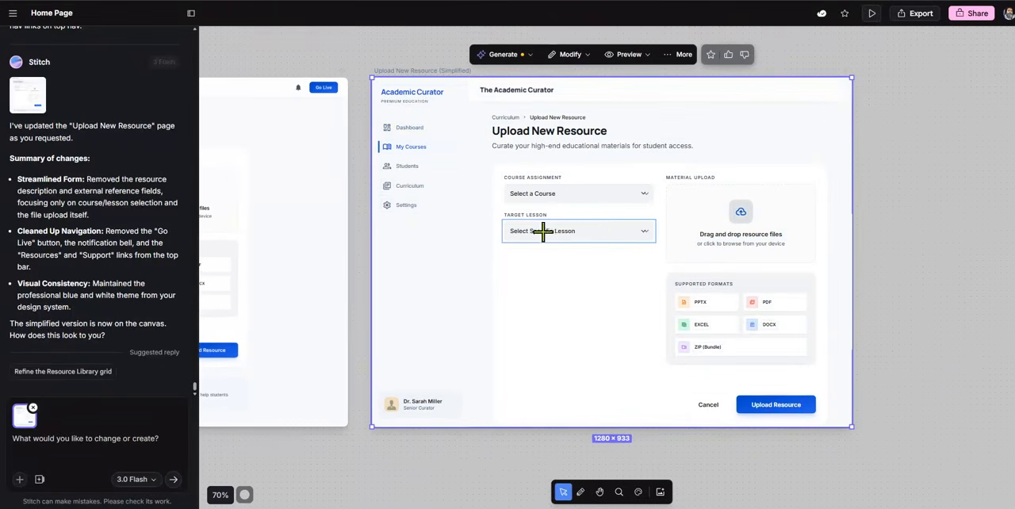
Try to edit the Course Assignment label's text on the simplified upload page
left_click(539, 177)
left_click(694, 182)
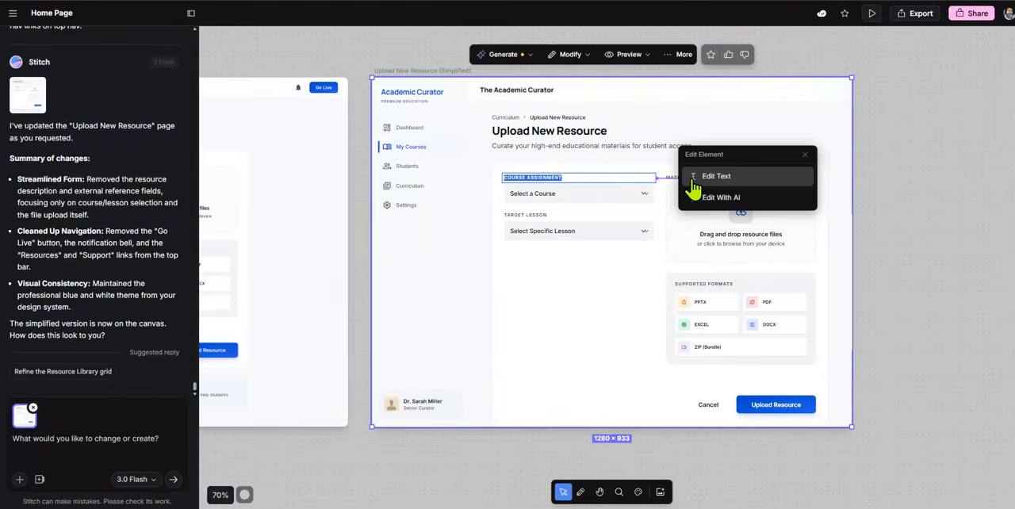
key("Right")
scroll(694, 184, "down", 2)
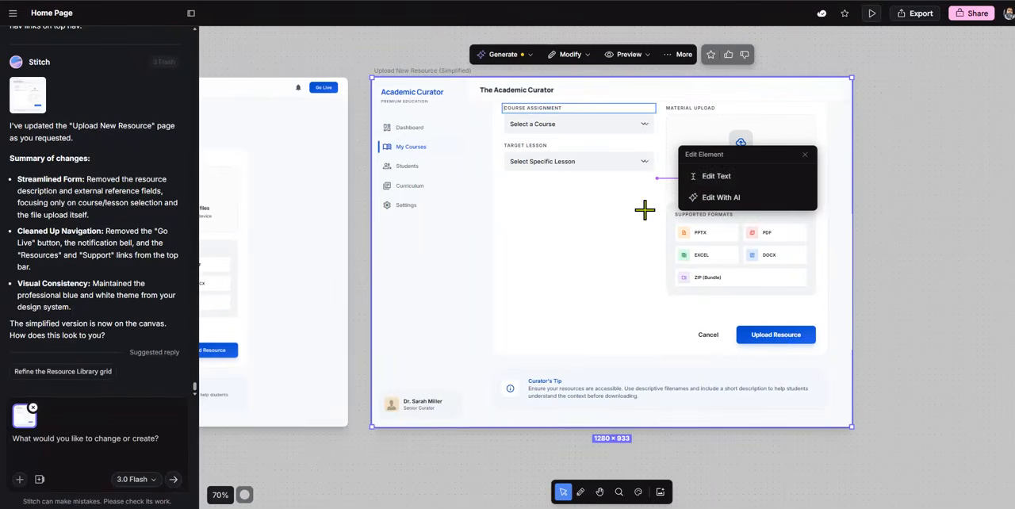
scroll(643, 210, "up", 2)
scroll(604, 256, "down", 1)
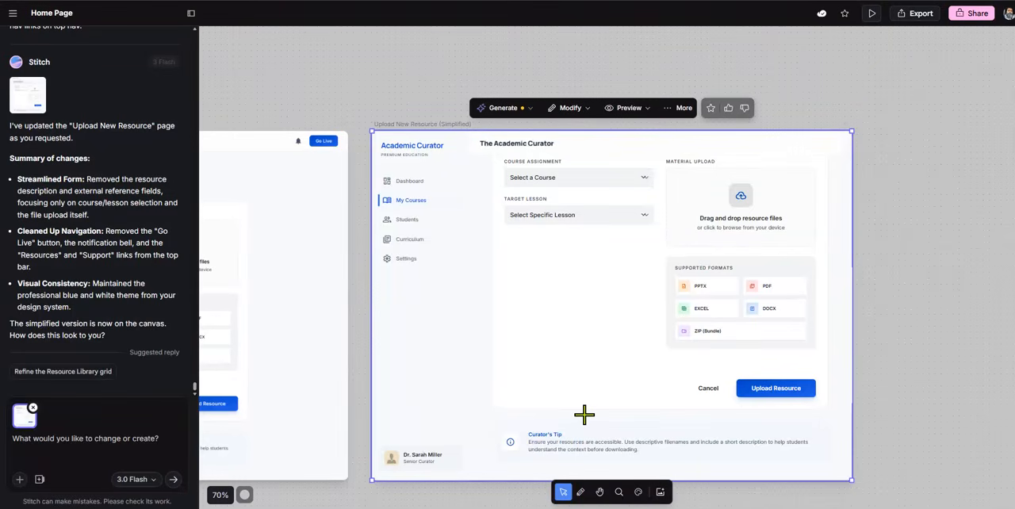
Compare the simplified upload screen with the original Upload New Resource Page beside it
left_click(599, 492)
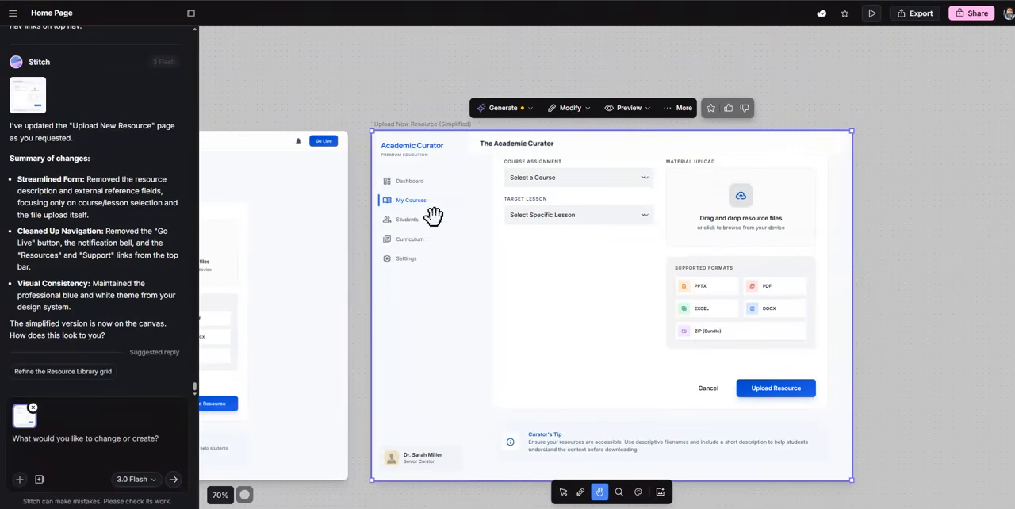
left_click_drag(433, 90, 696, 103)
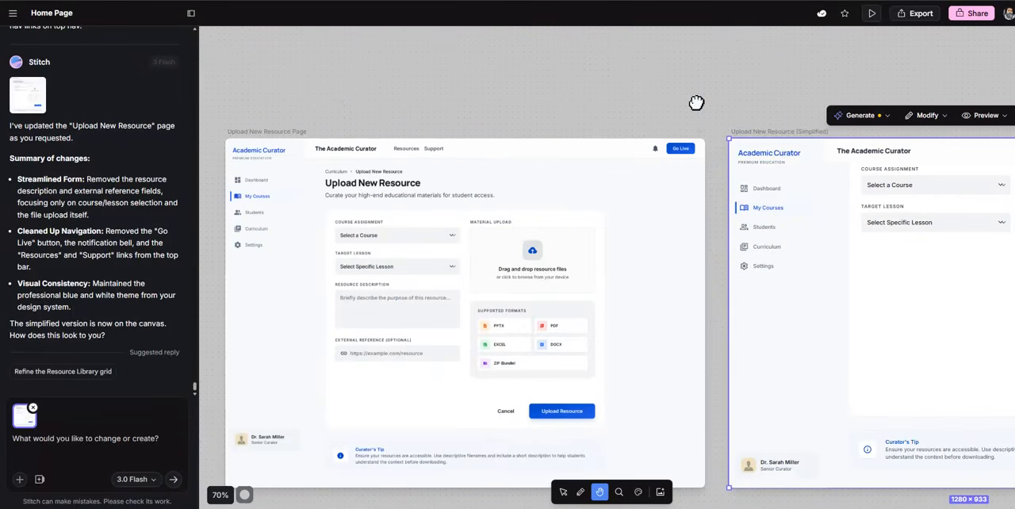
left_click_drag(589, 92, 330, 83)
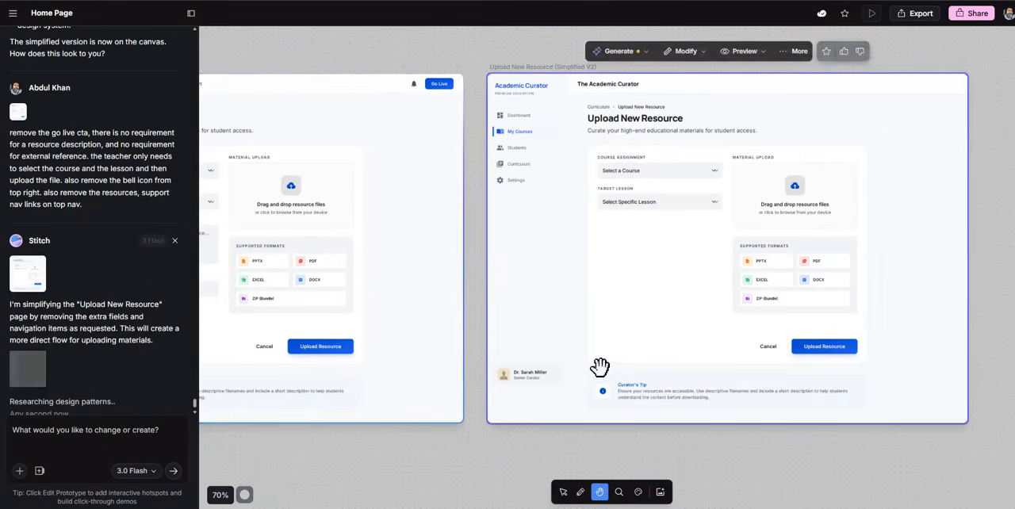
Change the Course Assignment label on the Upload New Resource (Simplified V2) screen to "Target Course" and leave edit mode
left_click(562, 491)
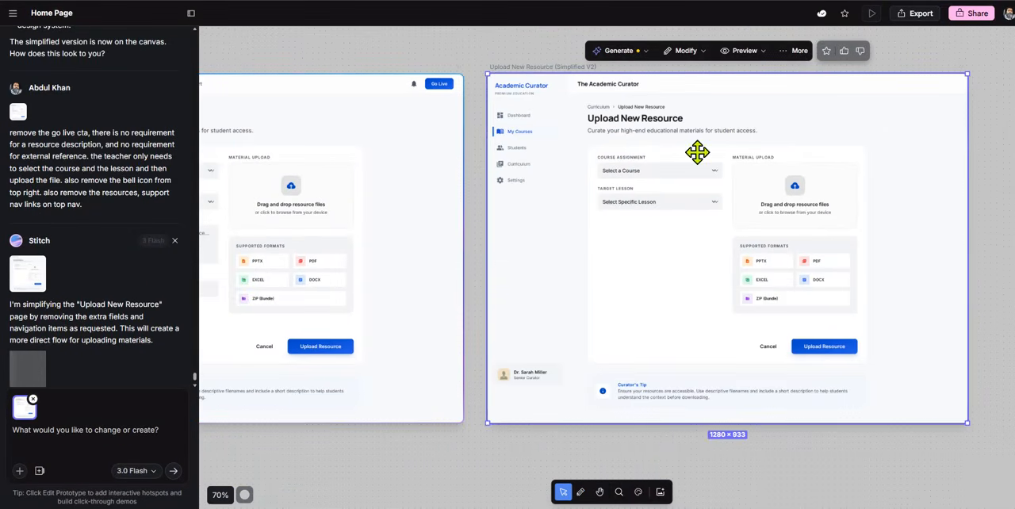
left_click(688, 73)
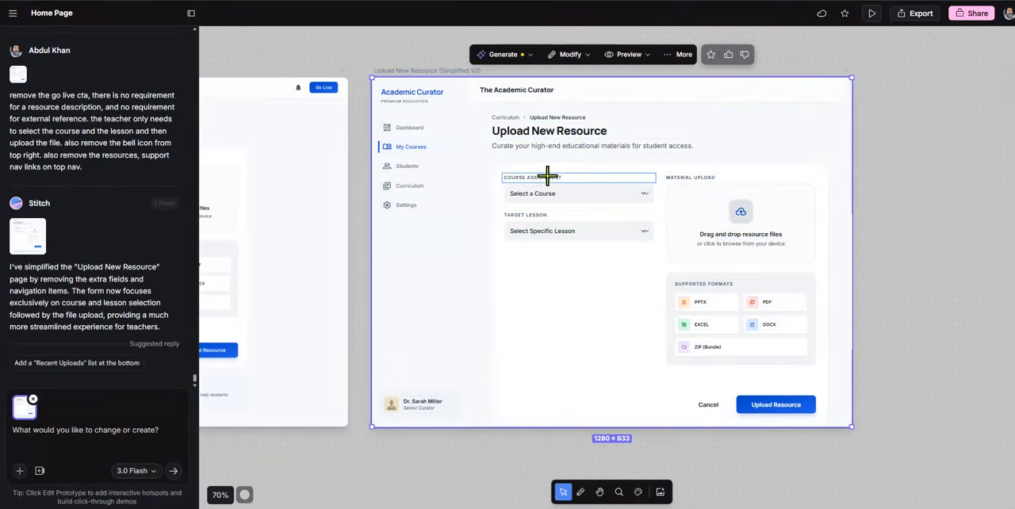
left_click(545, 177)
left_click(714, 174)
left_click(574, 177)
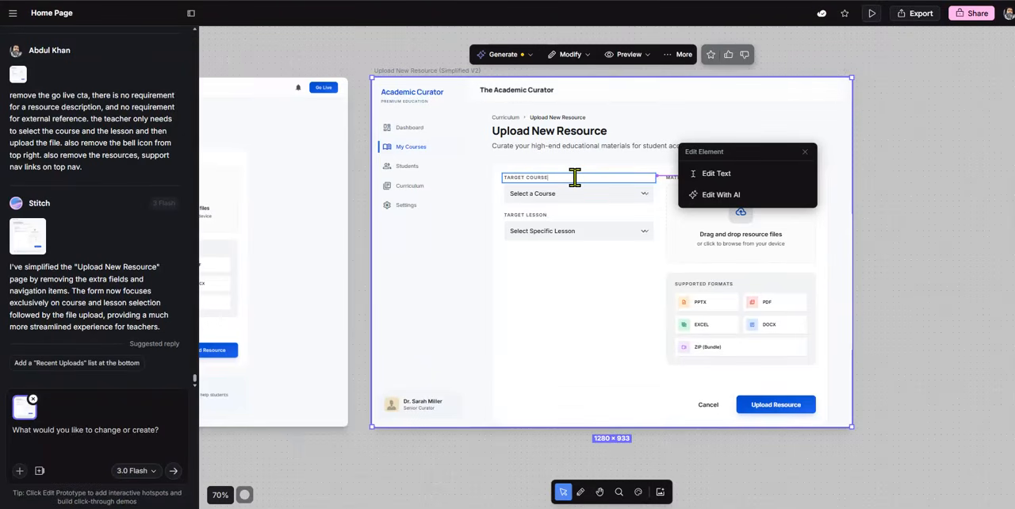
left_click(629, 54)
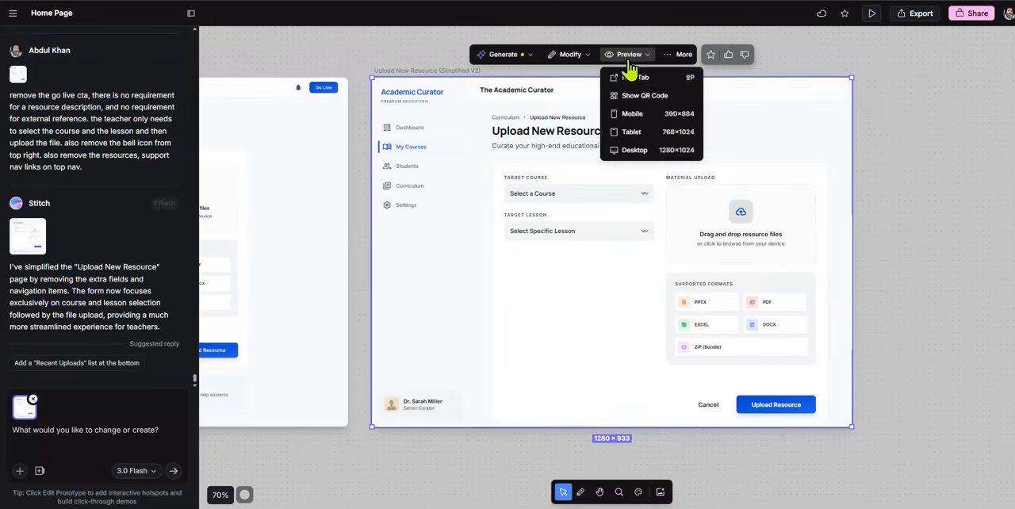
left_click(566, 60)
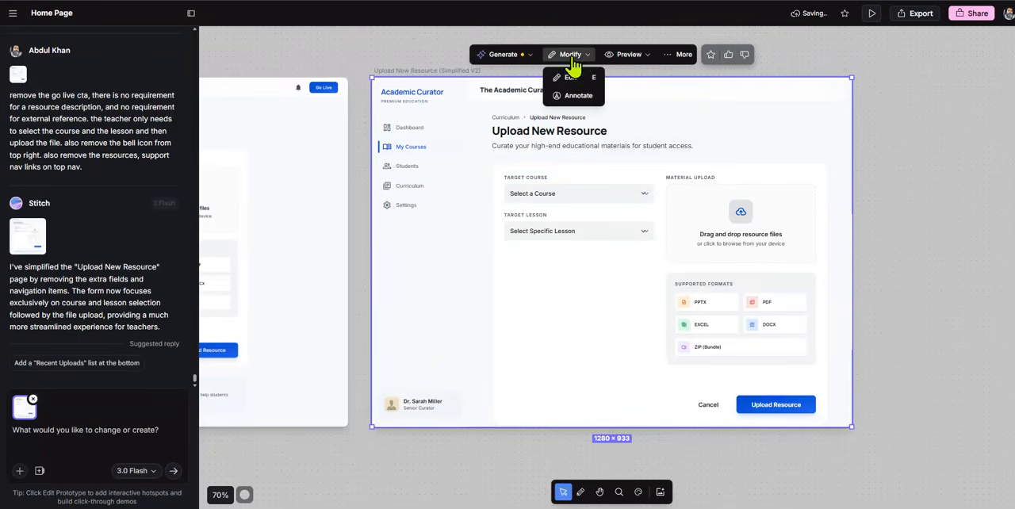
left_click(907, 130)
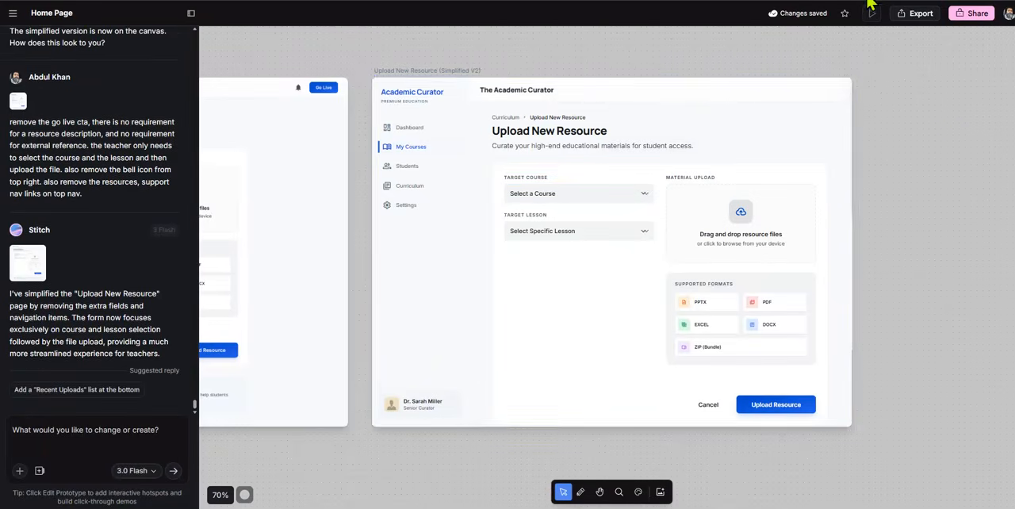
left_click(631, 139)
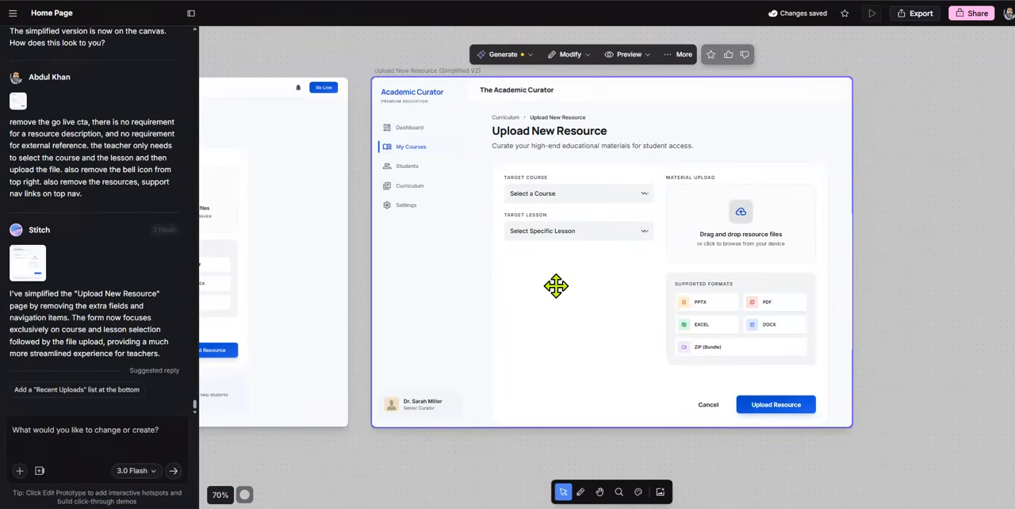
left_click(364, 452)
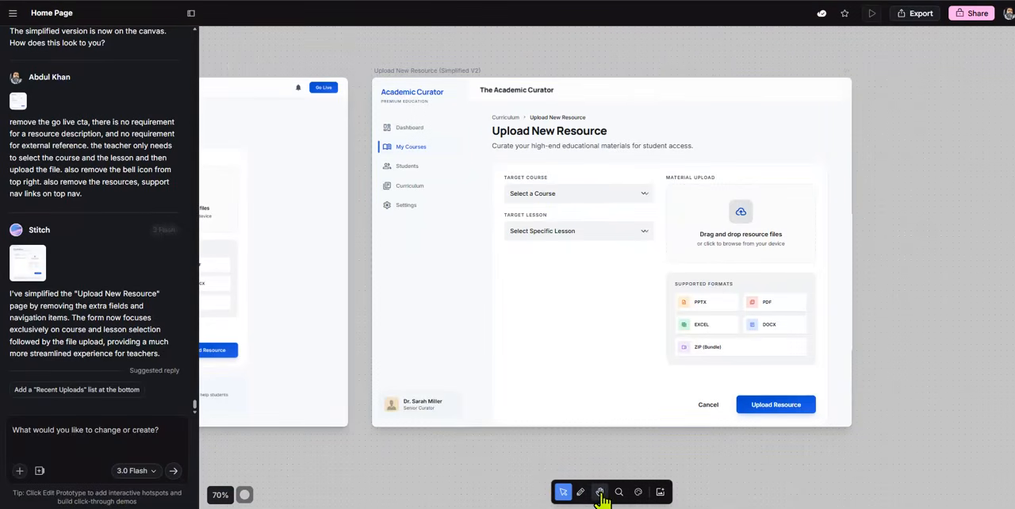
Review the Resource Library and upload screens on the canvas and the Prepare Ingredient page in Hot Cupcakes
left_click(599, 491)
left_click_drag(332, 446, 987, 429)
left_click_drag(514, 499, 414, 473)
left_click_drag(844, 455, 289, 450)
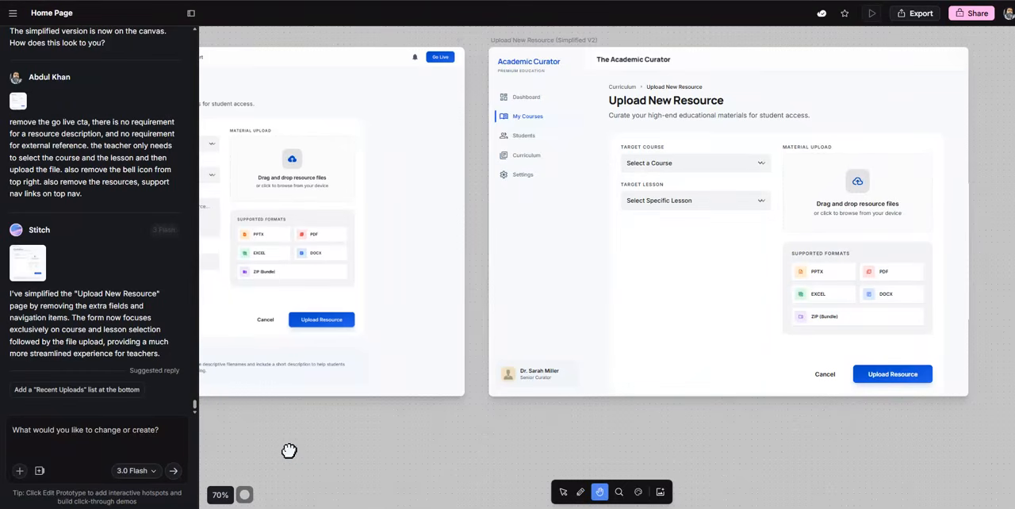
left_click_drag(289, 450, 482, 455)
left_click_drag(314, 438, 664, 440)
left_click_drag(317, 475, 490, 469)
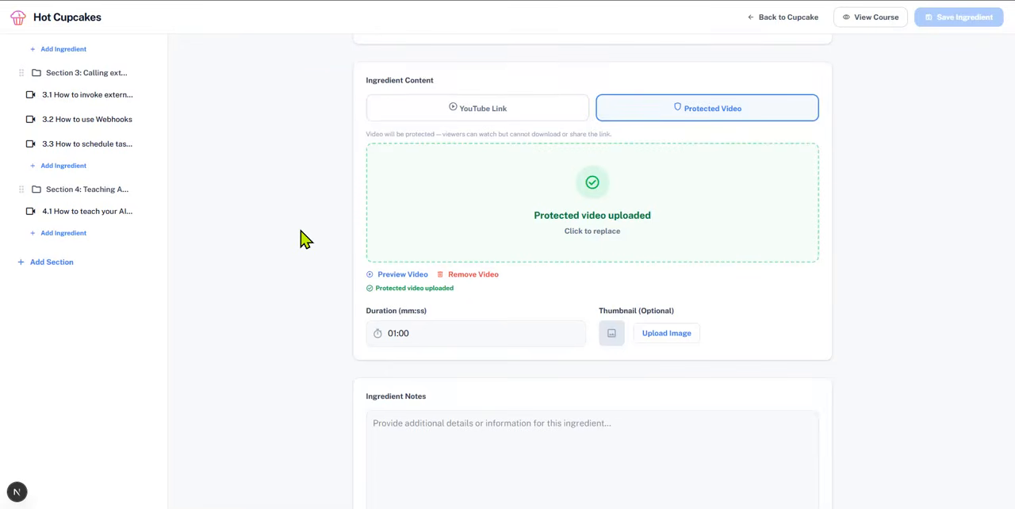
scroll(305, 240, "up", 2)
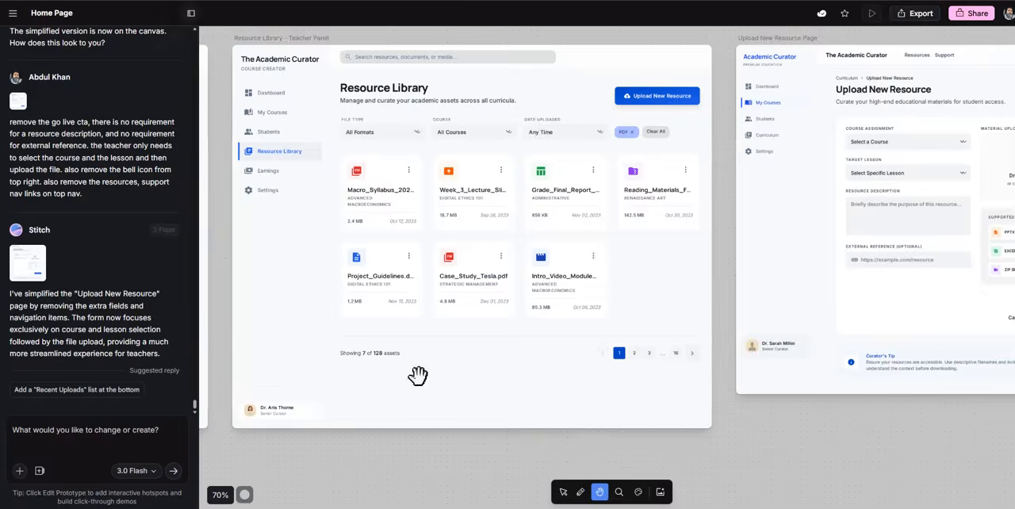
left_click(417, 376)
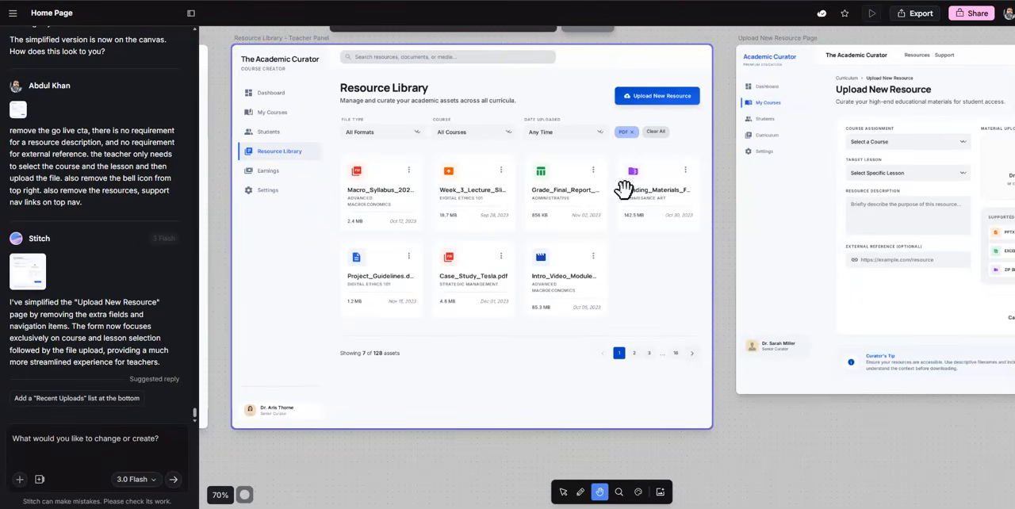
Delete the original Upload New Resource Page and move the Simplified V2 screen into its place beside the Resource Library
left_click_drag(801, 444, 515, 454)
left_click(690, 318)
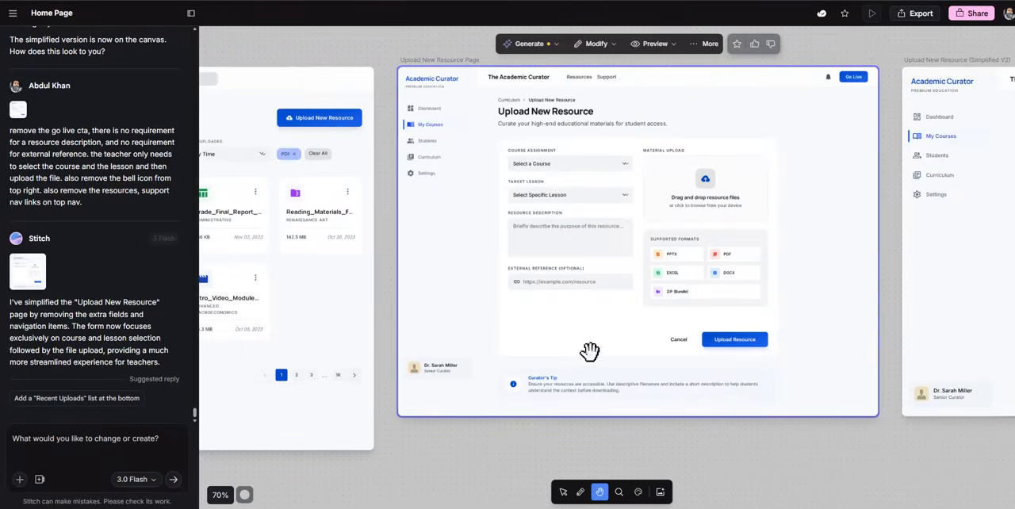
right_click(647, 212)
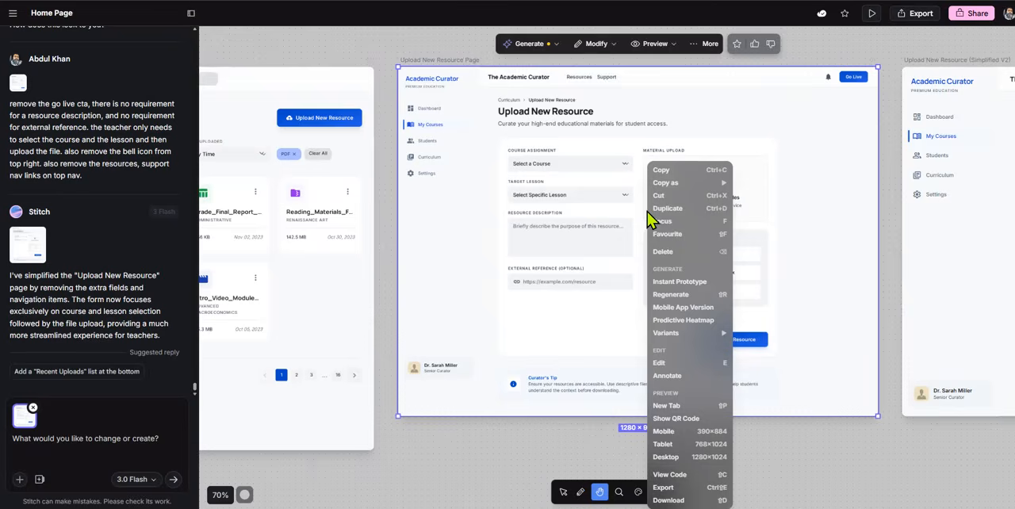
left_click(683, 252)
left_click(563, 492)
left_click_drag(944, 278, 460, 289)
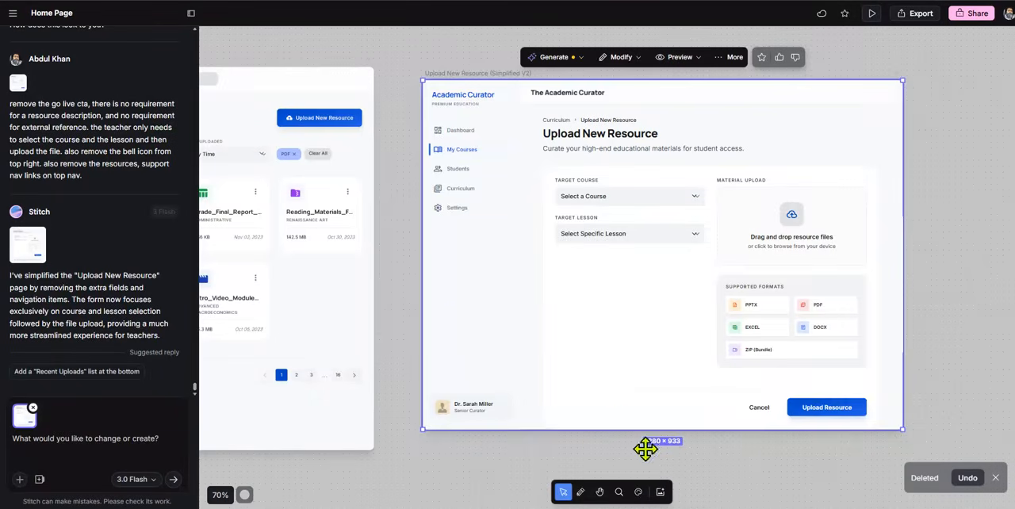
Look over the Resource Library screens that precede the upload screen on the canvas
left_click(599, 492)
left_click(759, 460)
left_click_drag(411, 466, 1014, 448)
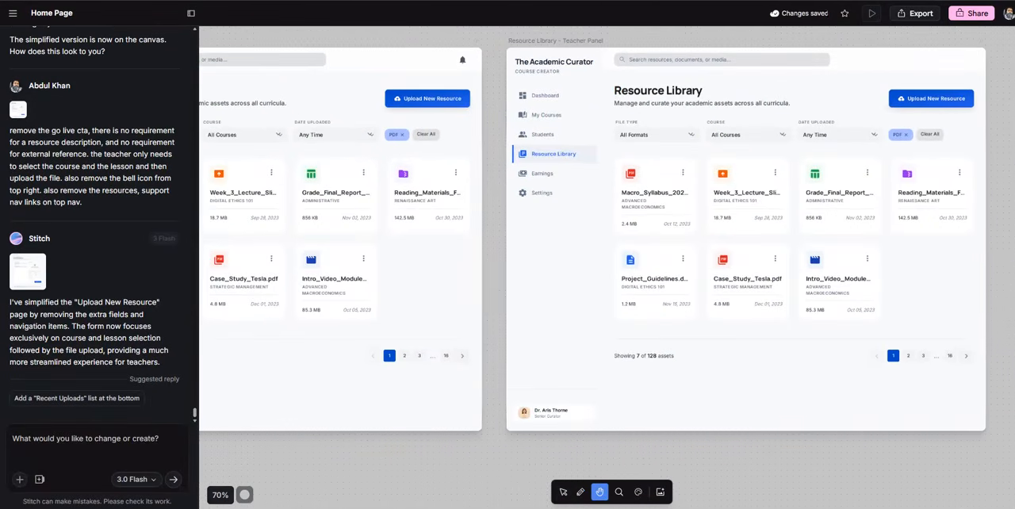